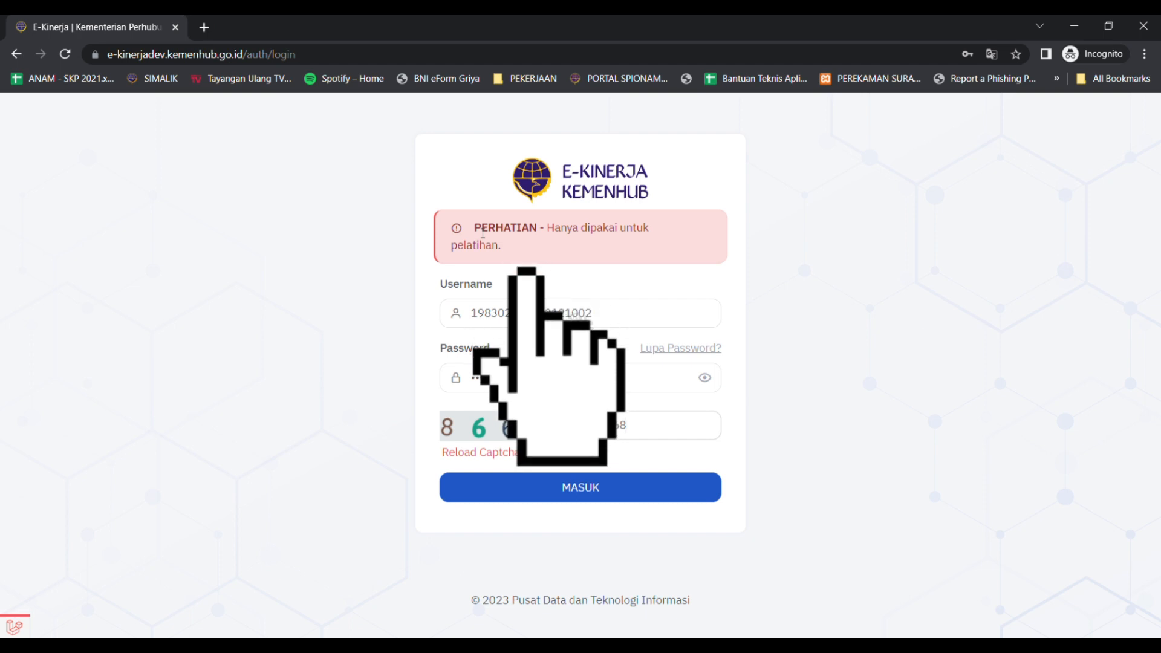
Log in to the E-Kinerja training site with the prefilled credentials and the captcha code shown.
triple_click(483, 233)
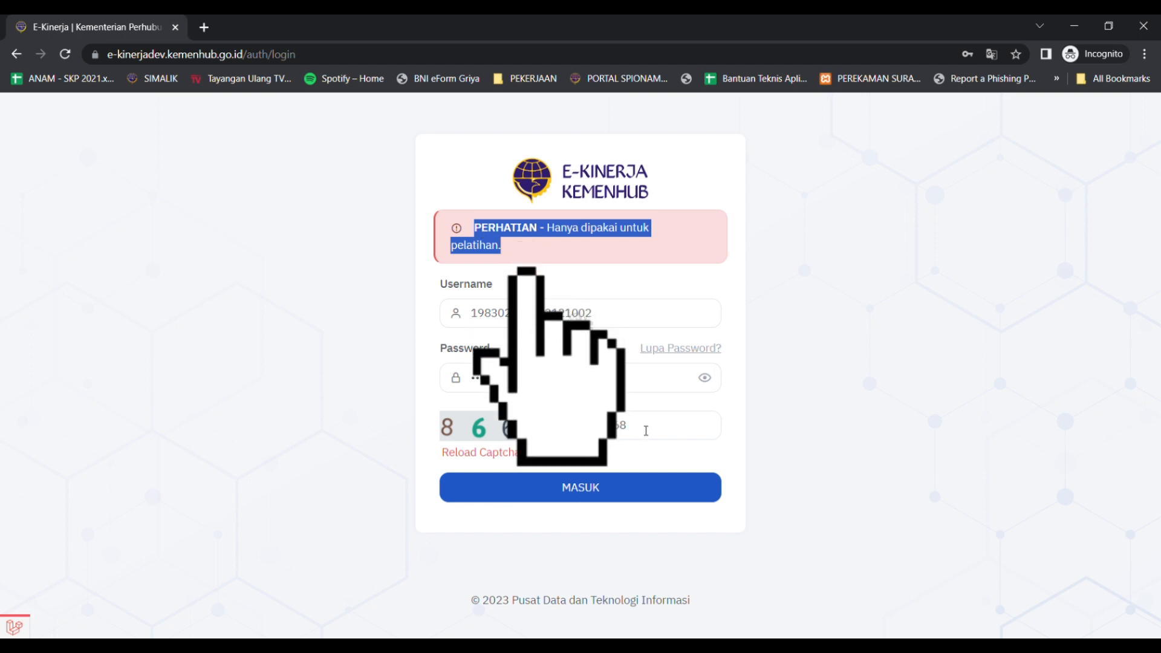
click(646, 430)
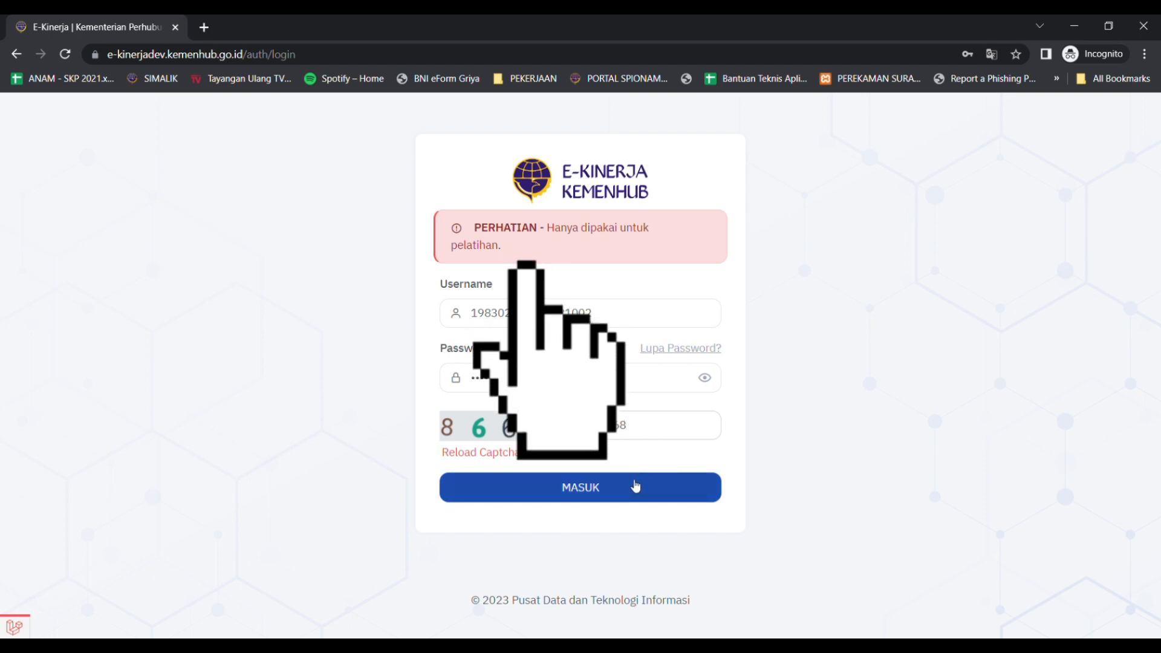
click(636, 485)
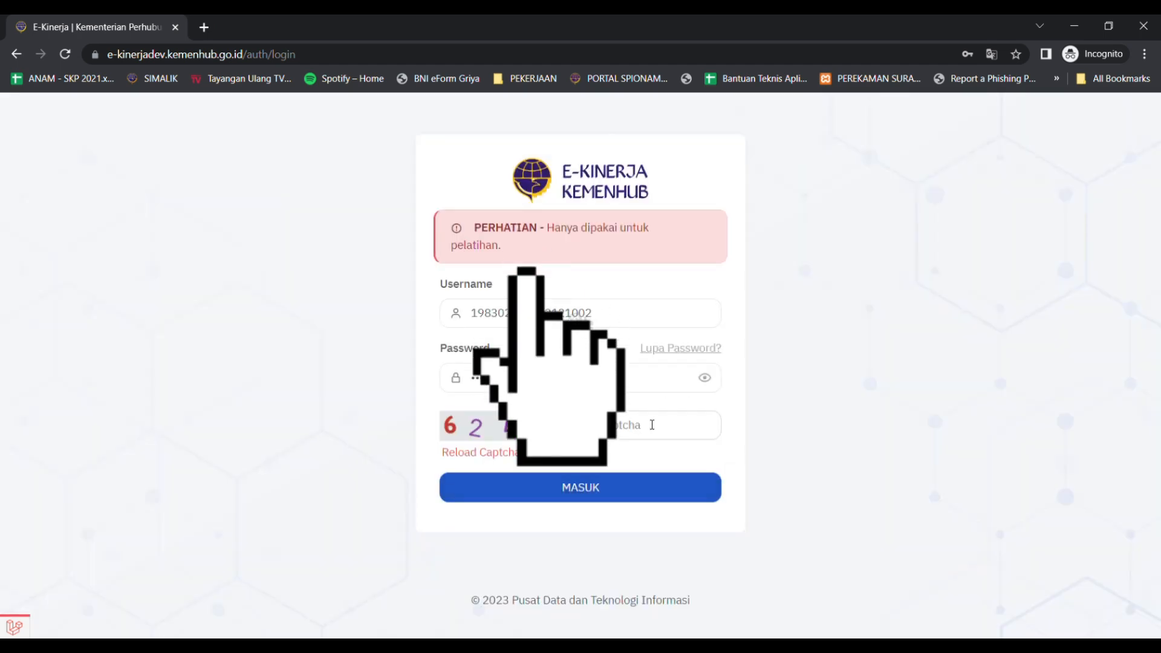
text(6244)
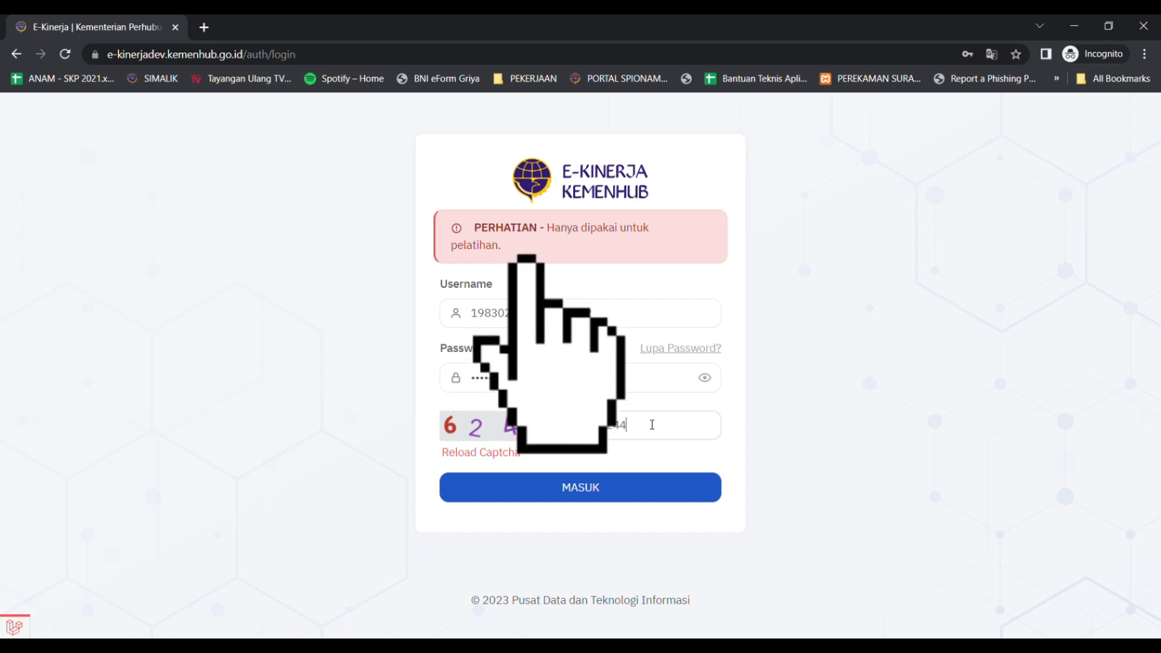
click(591, 487)
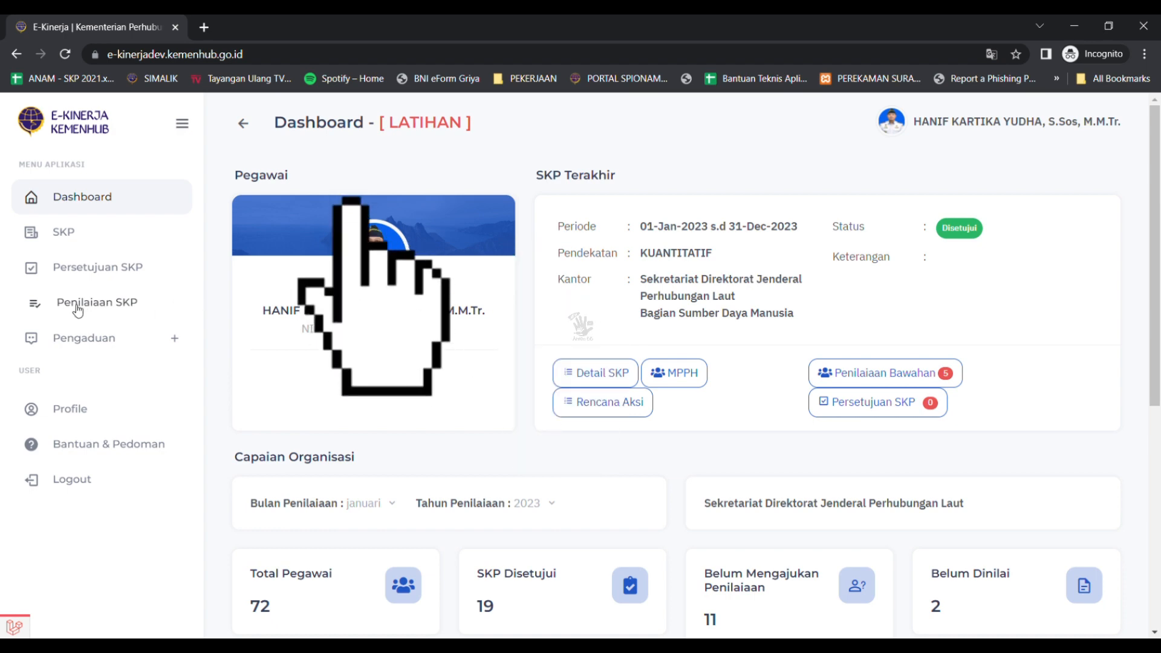
Open the Penilaian SKP list of subordinates and filter the submitted assessments to the month januari.
click(138, 308)
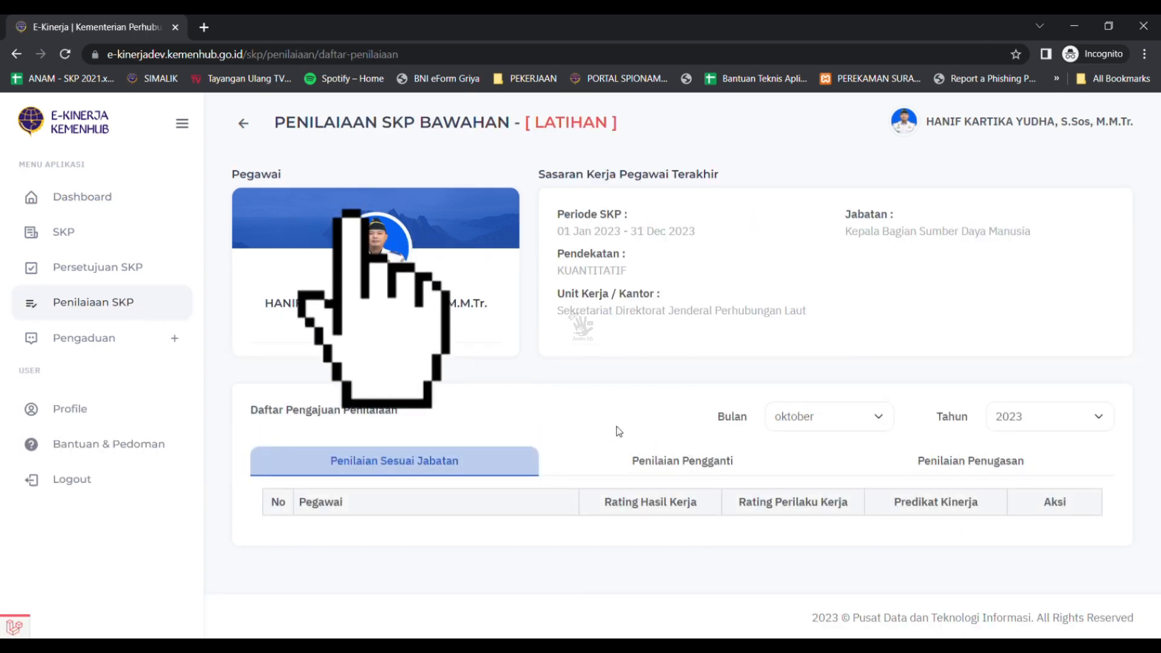
click(839, 419)
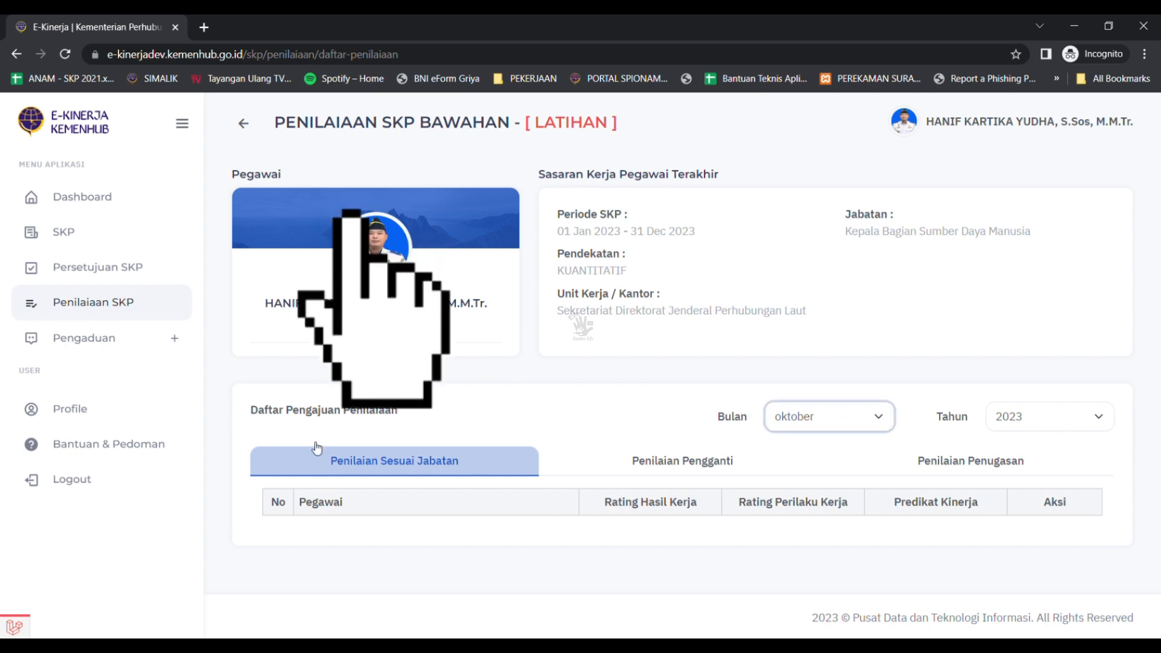
triple_click(297, 411)
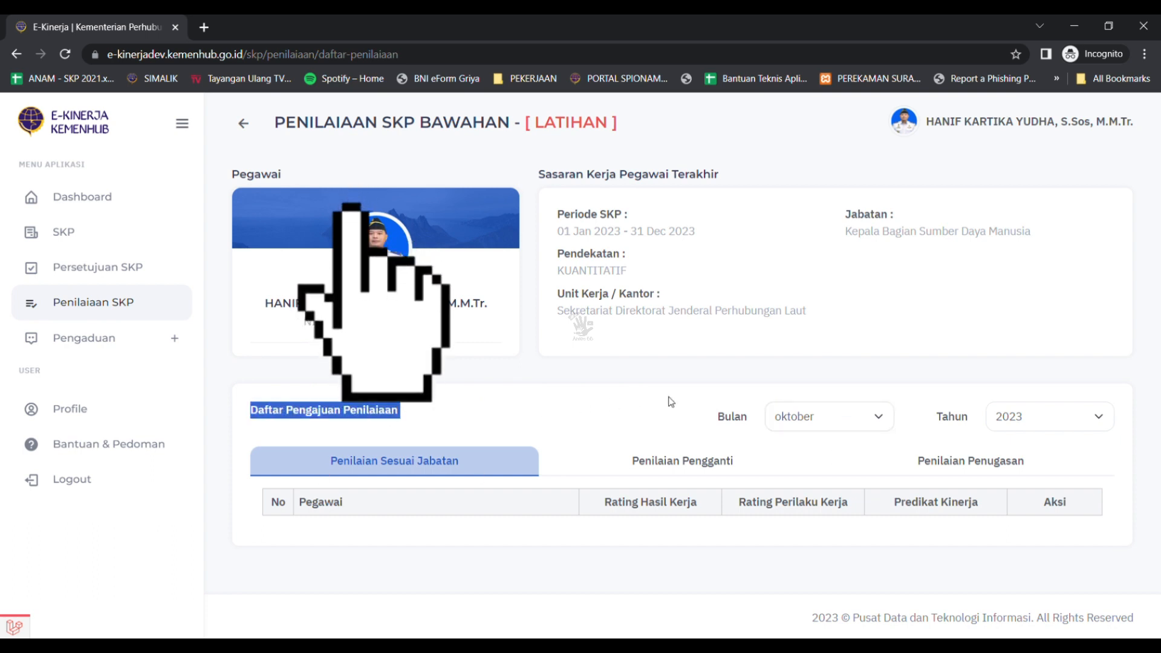
click(836, 425)
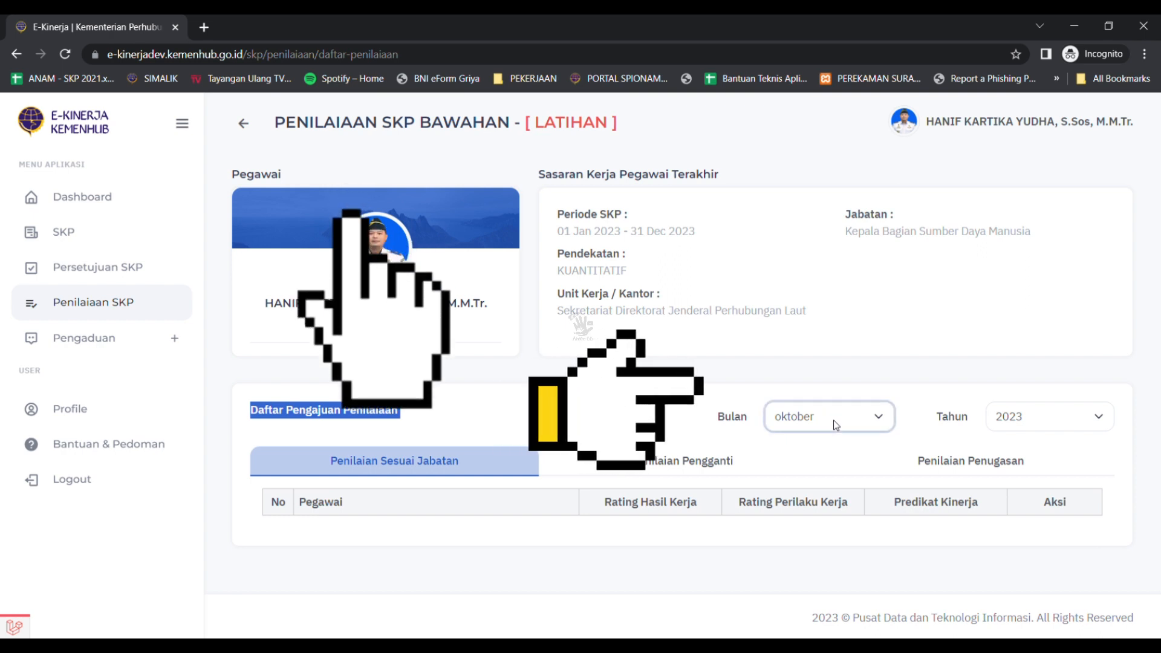
click(829, 456)
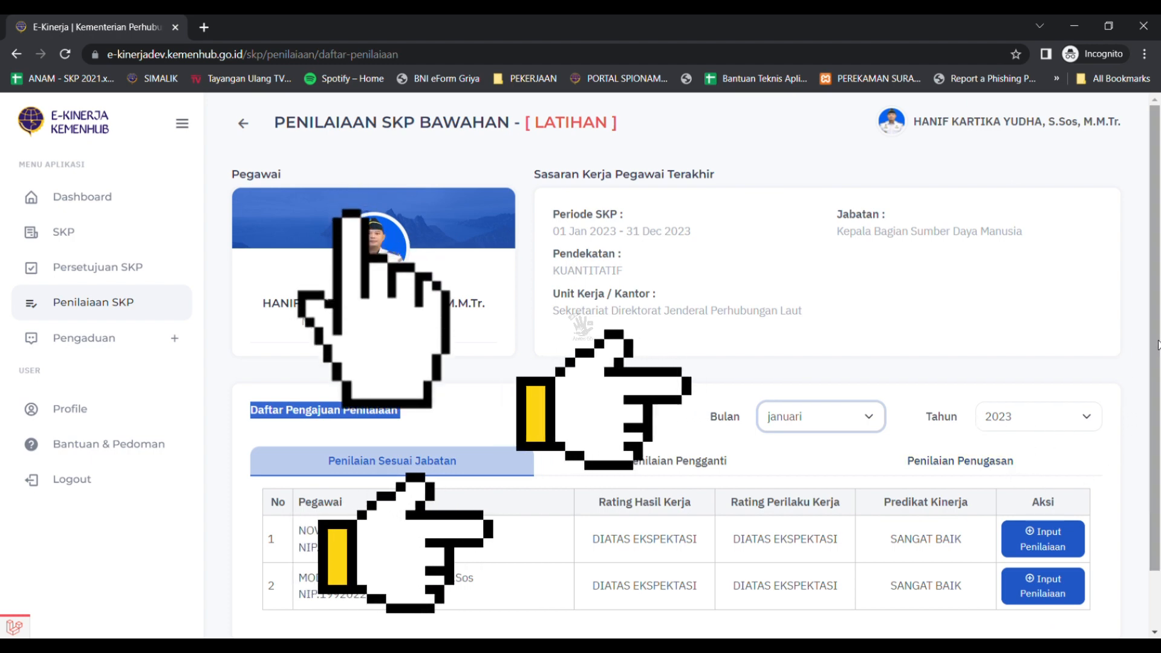
scroll(1149, 411, down, 2)
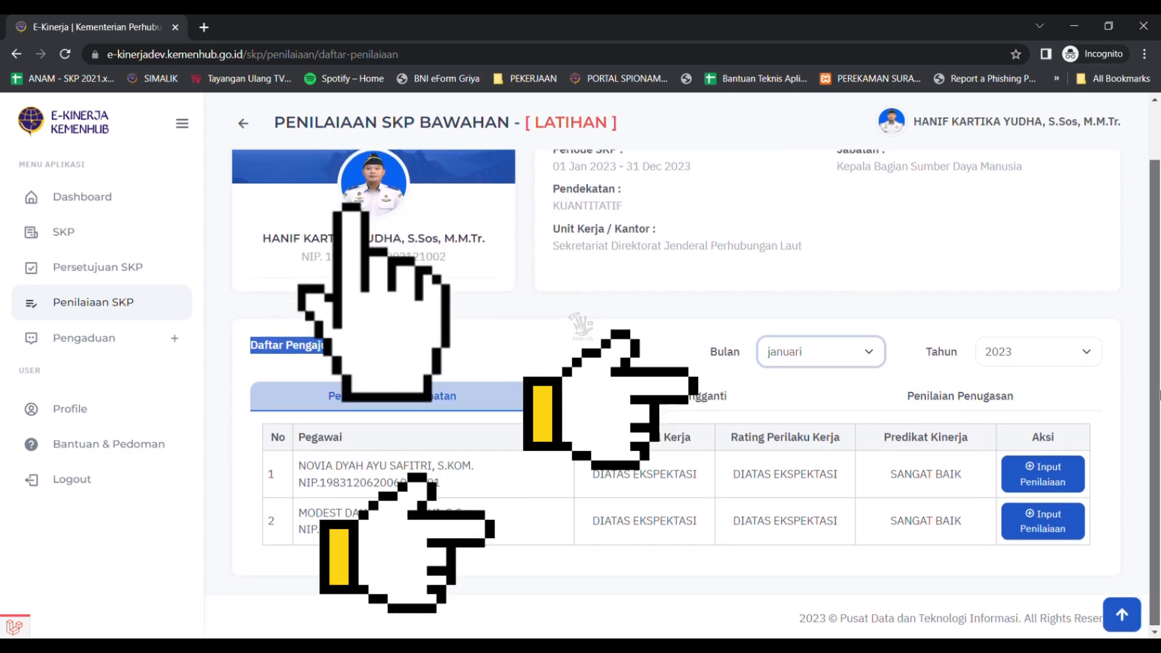
scroll(1149, 363, up, 2)
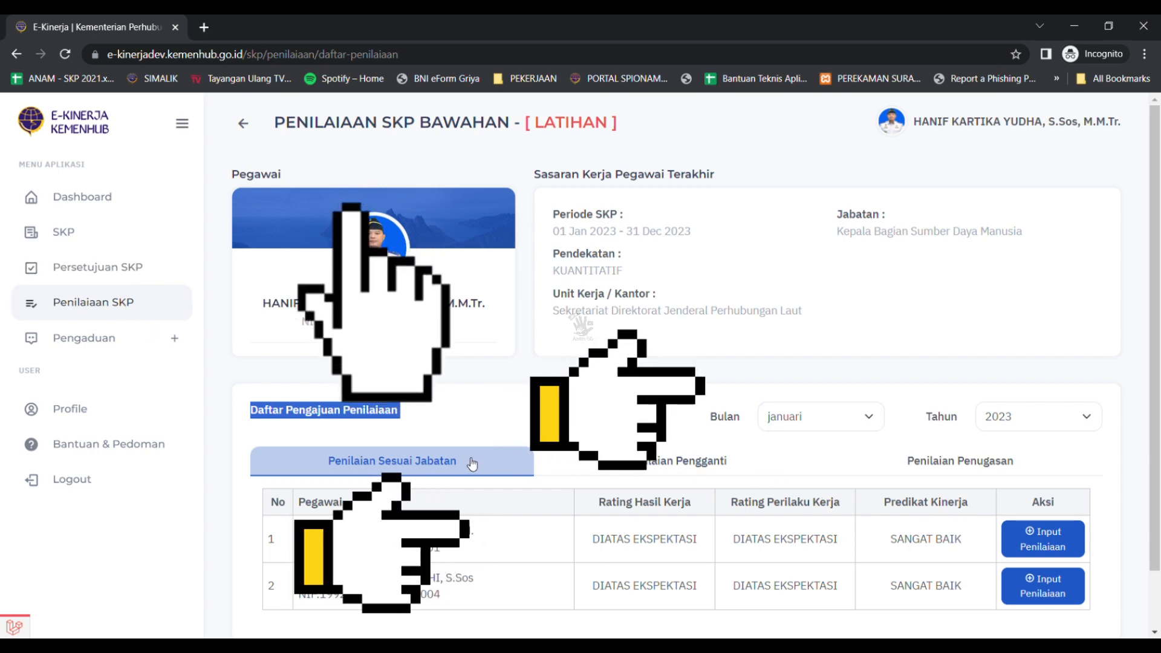
View the Penilaian Pengganti submissions and return to the Penilaian Sesuai Jabatan list.
click(665, 463)
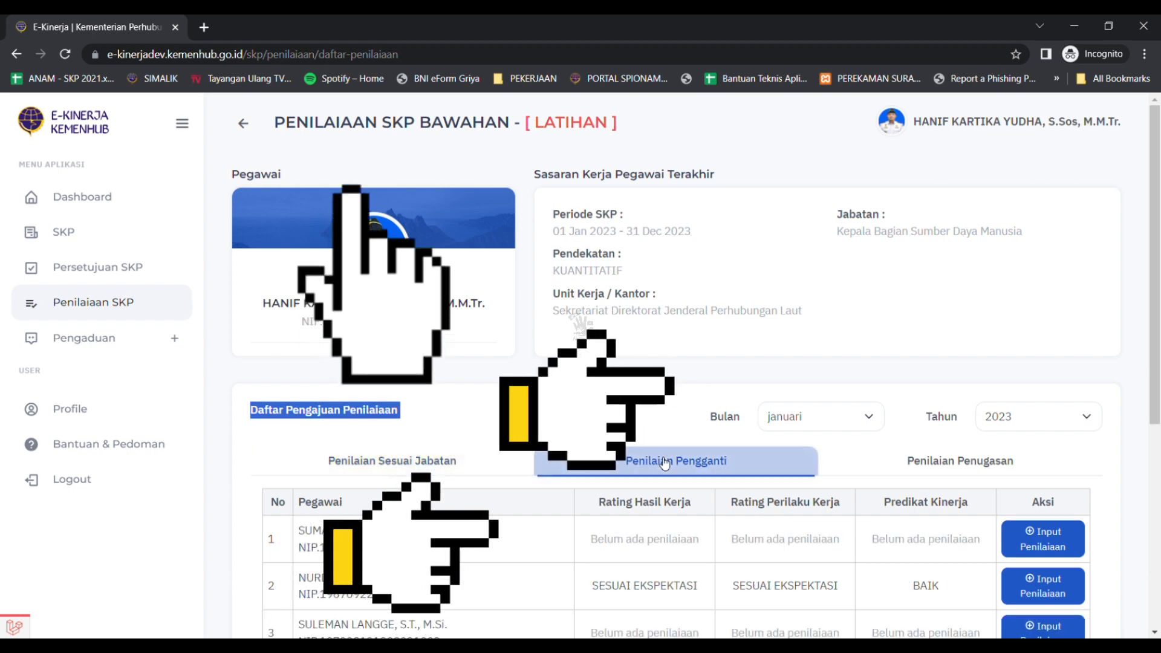
click(443, 406)
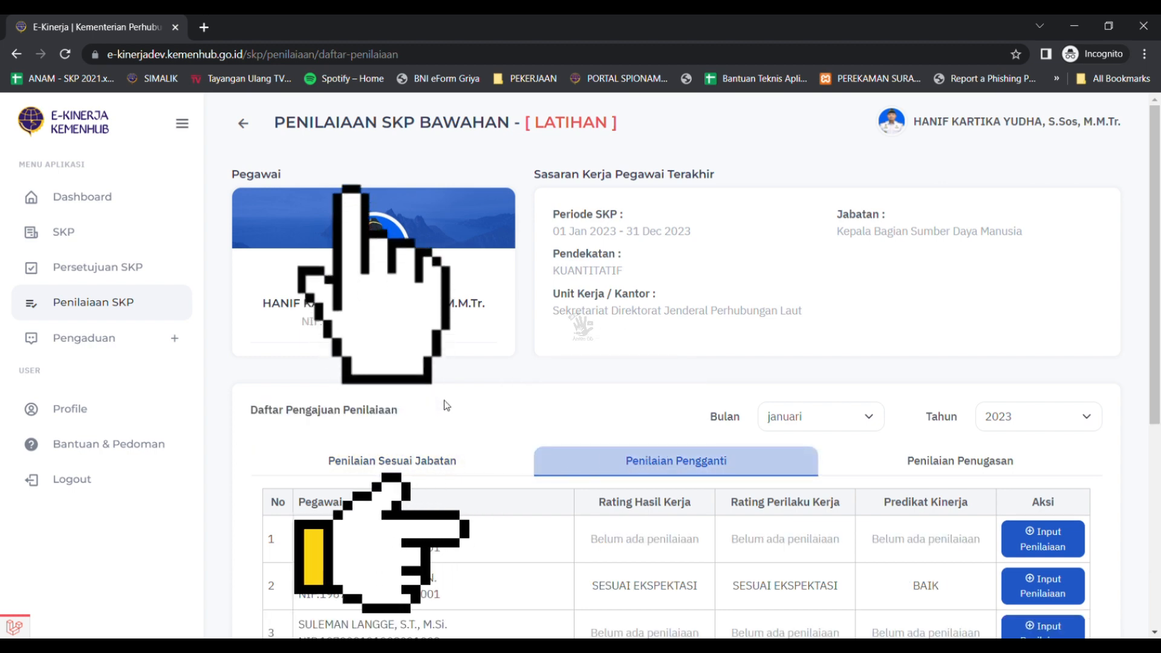
click(404, 457)
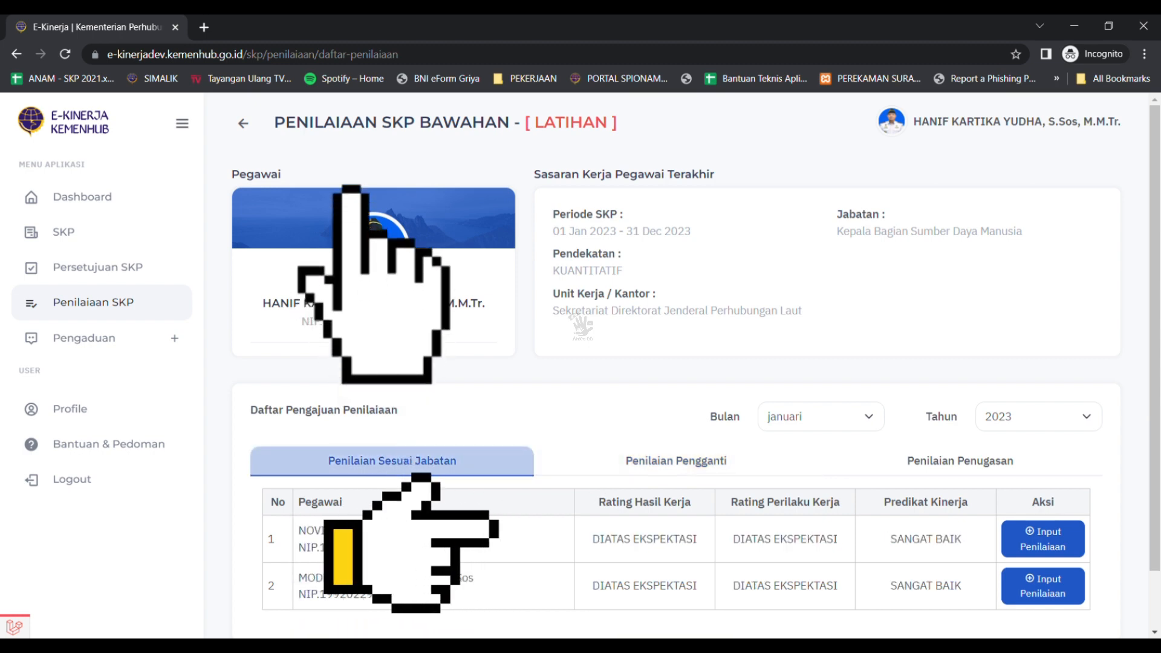
Open the assessment input form for the first employee in the Penilaian Pengganti list.
click(668, 470)
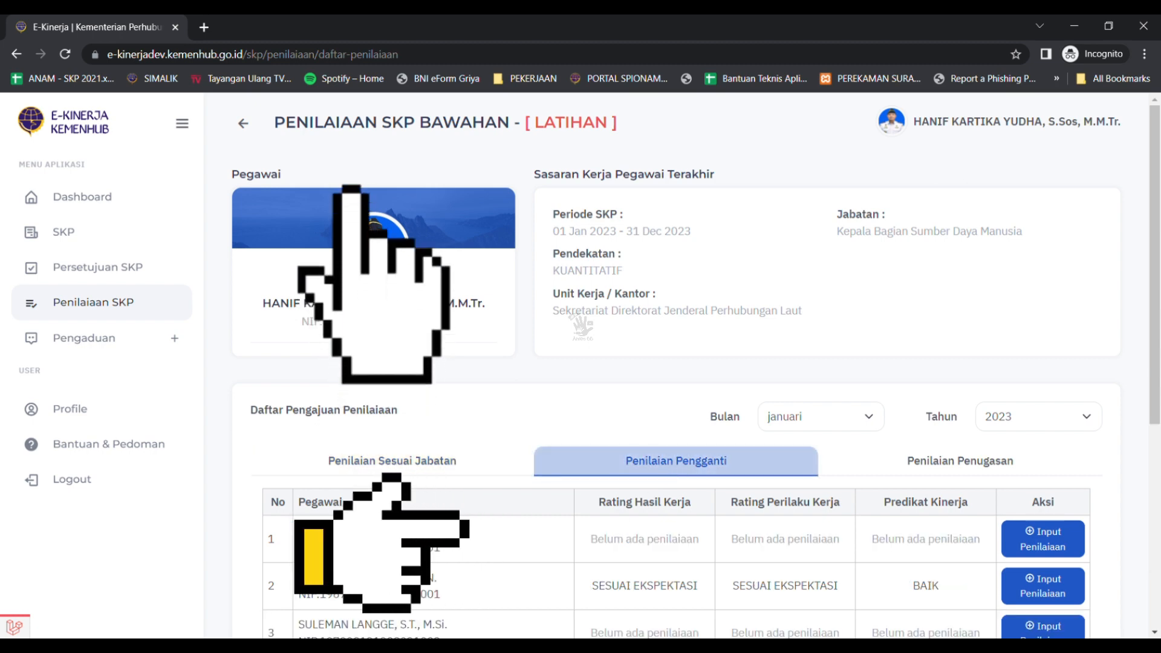
triple_click(636, 542)
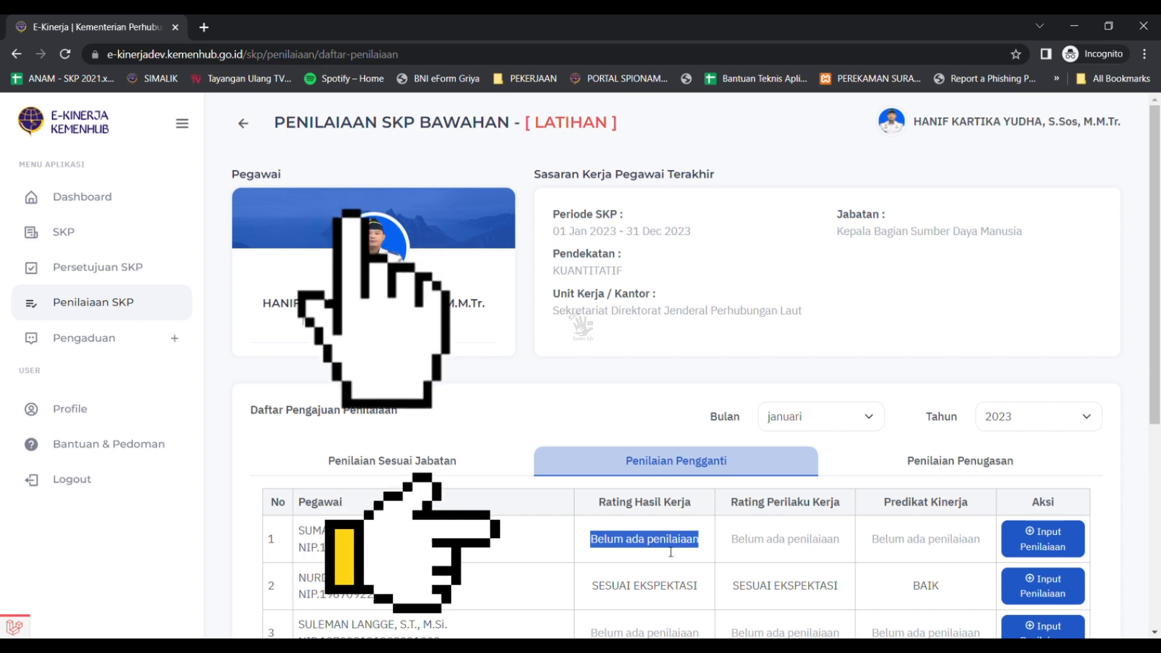
click(1045, 546)
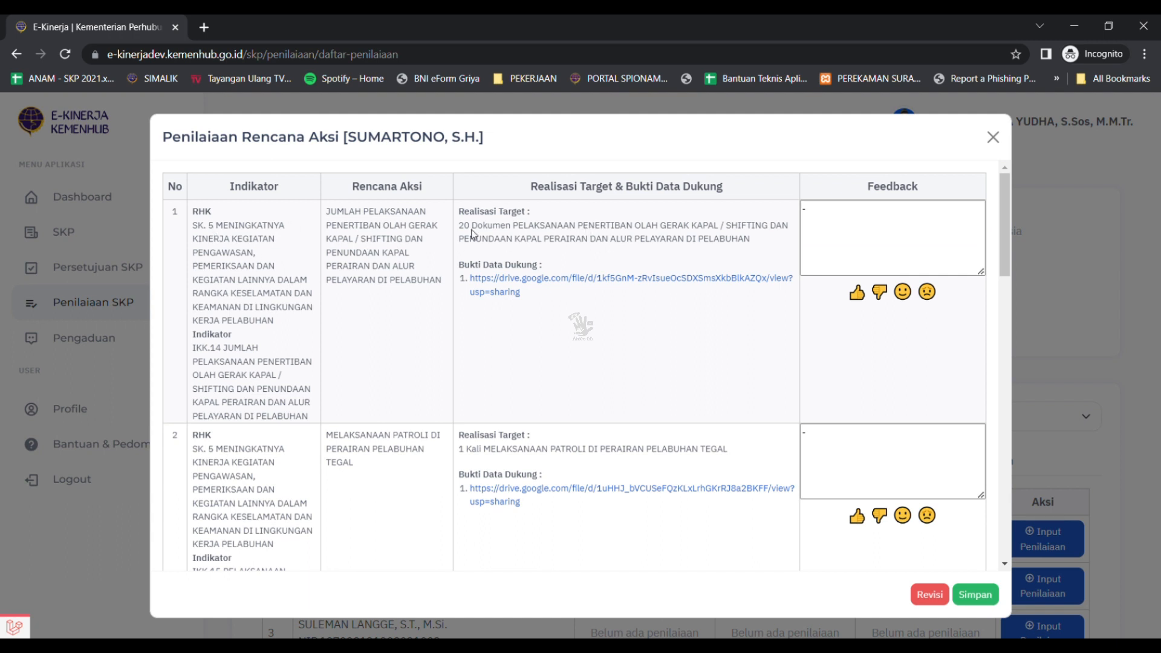
Review action plan 1 against its target realisation, open its supporting evidence link, and return to the assessment form.
triple_click(354, 223)
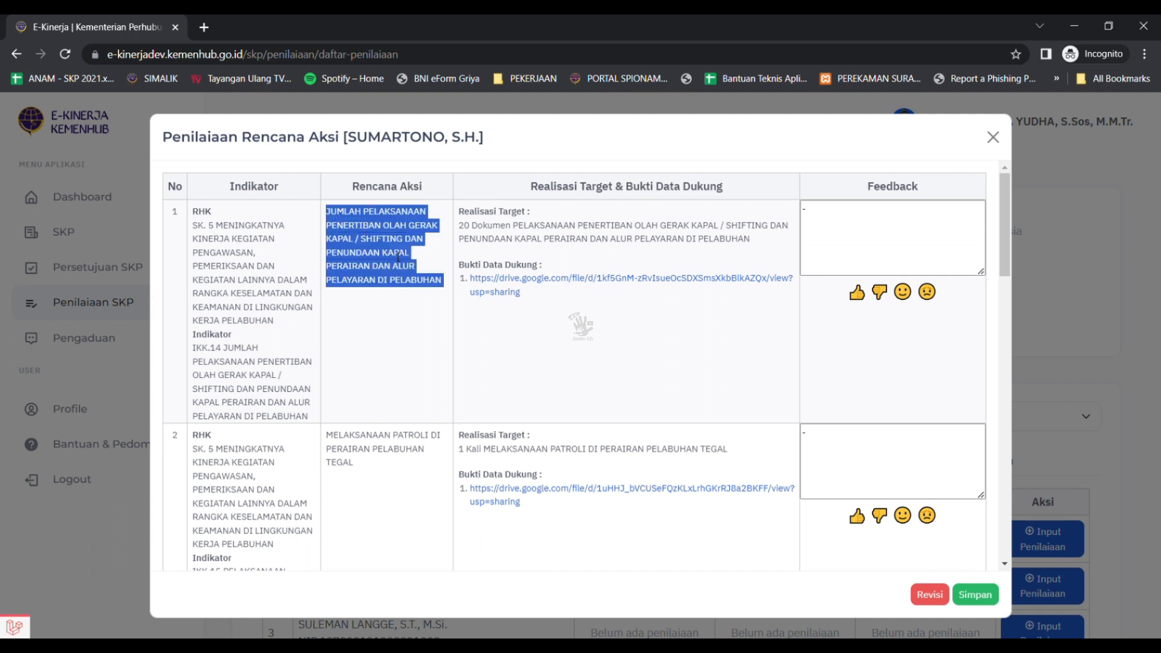
triple_click(512, 237)
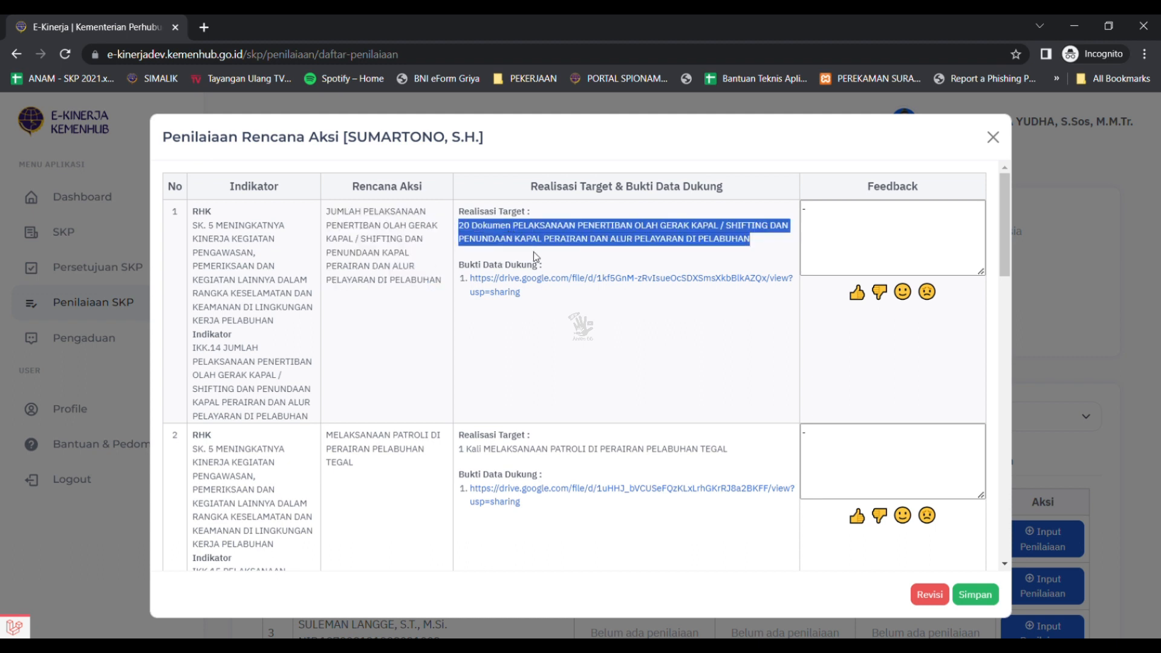
click(519, 293)
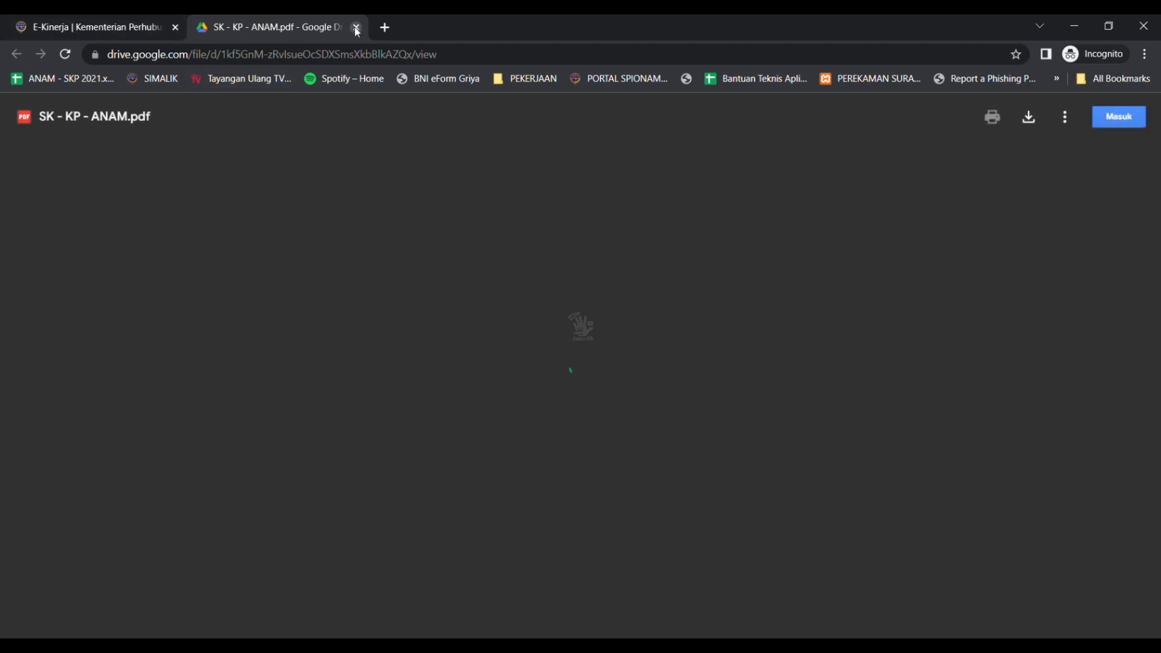
click(95, 24)
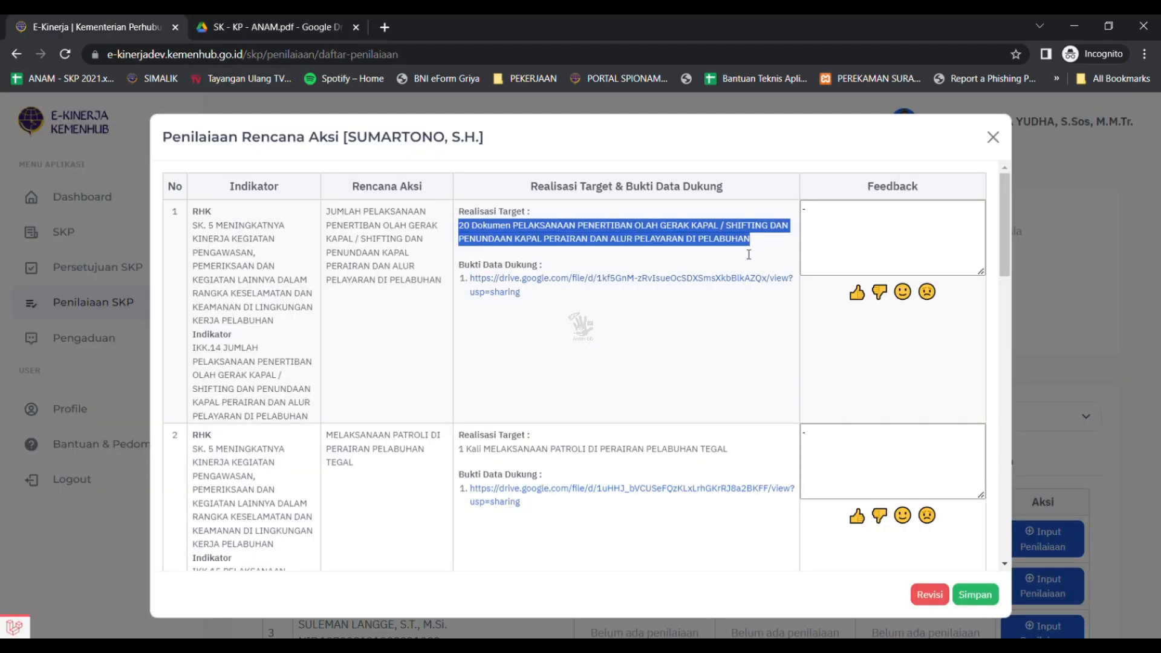
Enter the feedback "👍 lanjutkan🙂" for action plan 1.
click(883, 245)
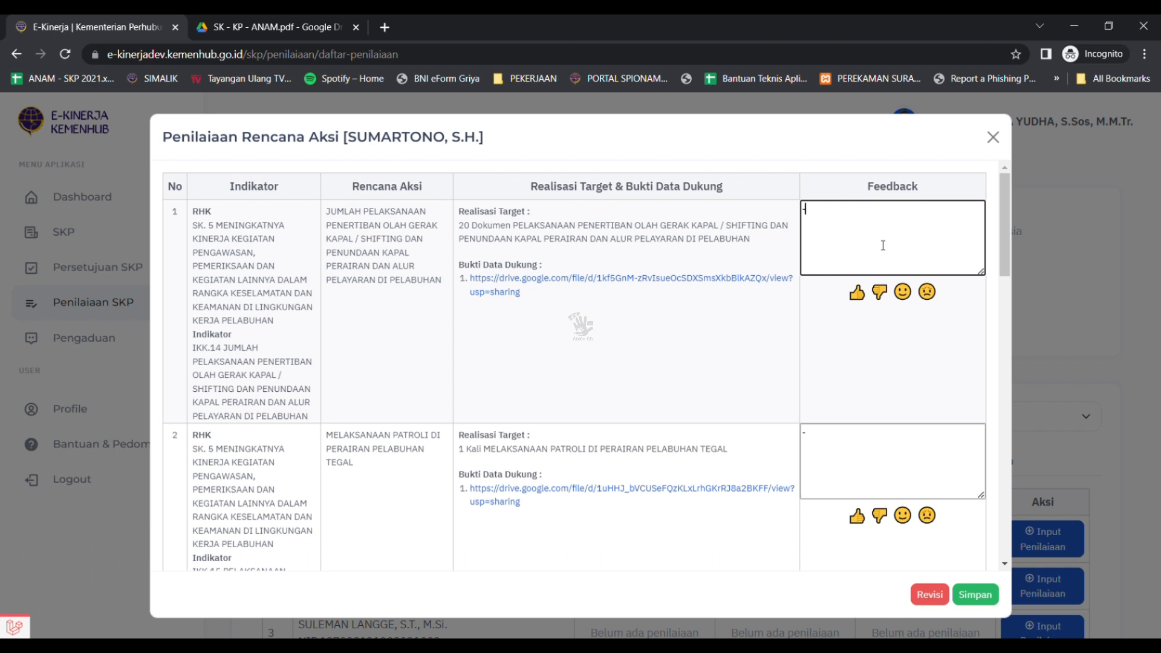
click(863, 301)
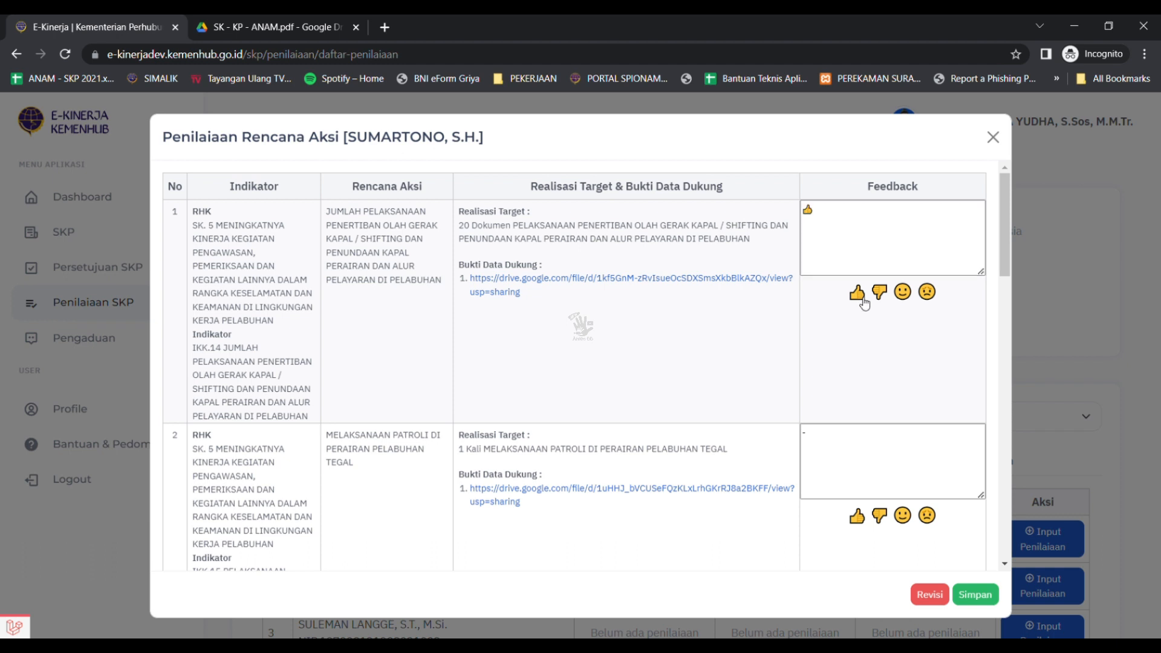
click(858, 226)
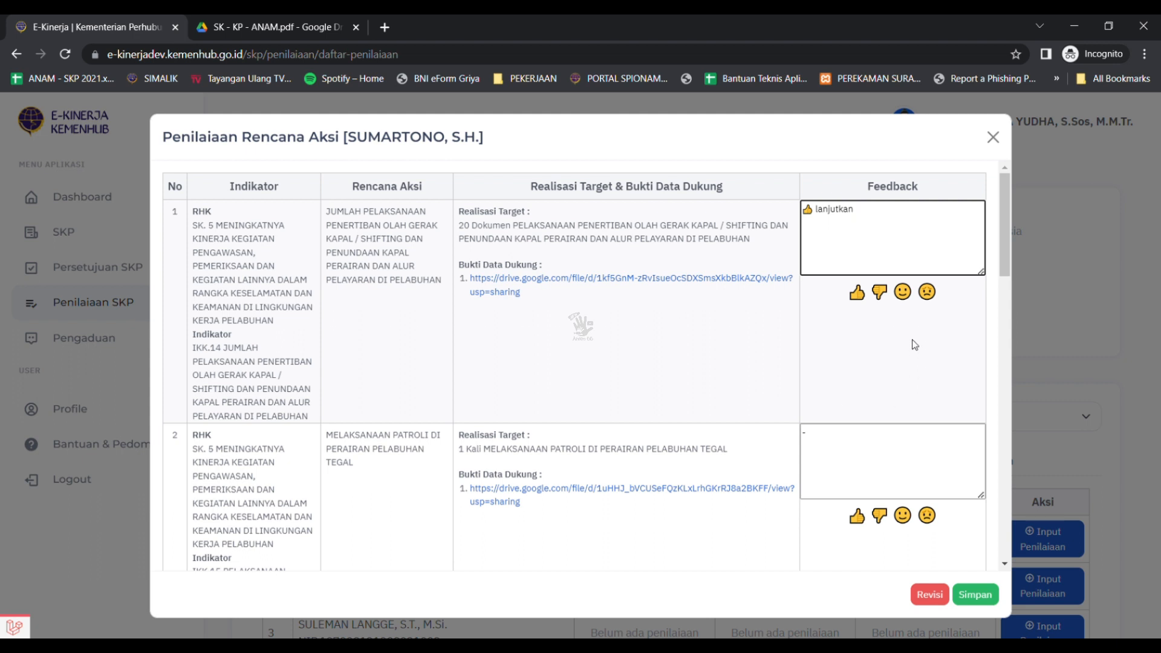
click(912, 301)
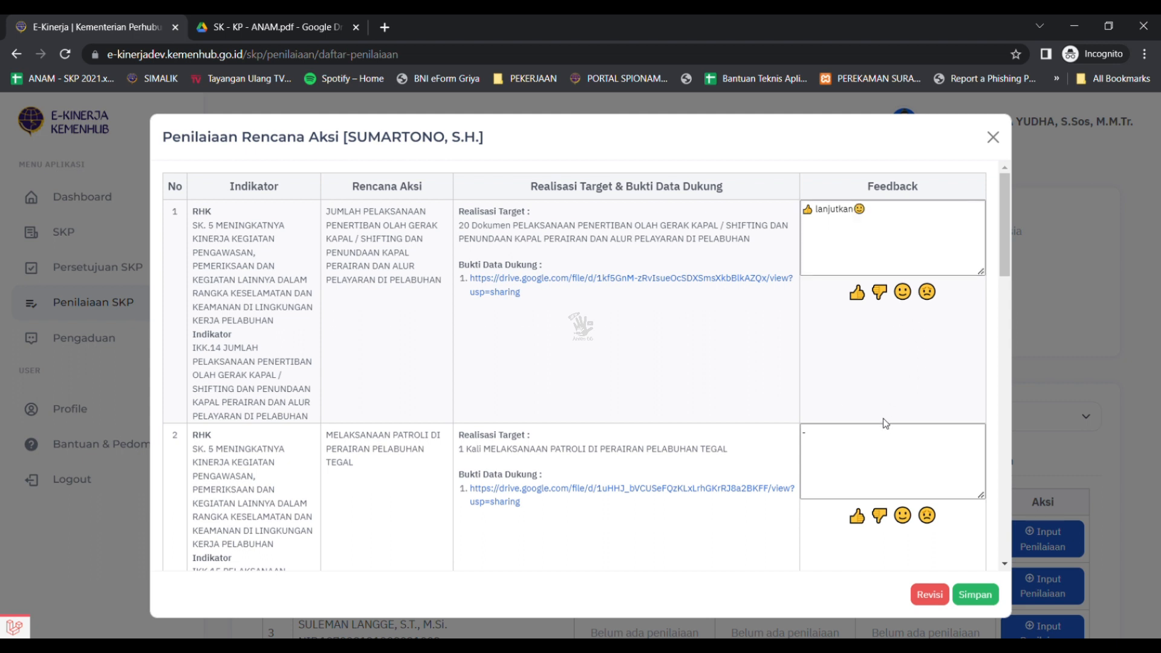
Check the patrol action plan in row 2 against its realisation and give it thumbs-up feedback.
scroll(648, 469, down, 1)
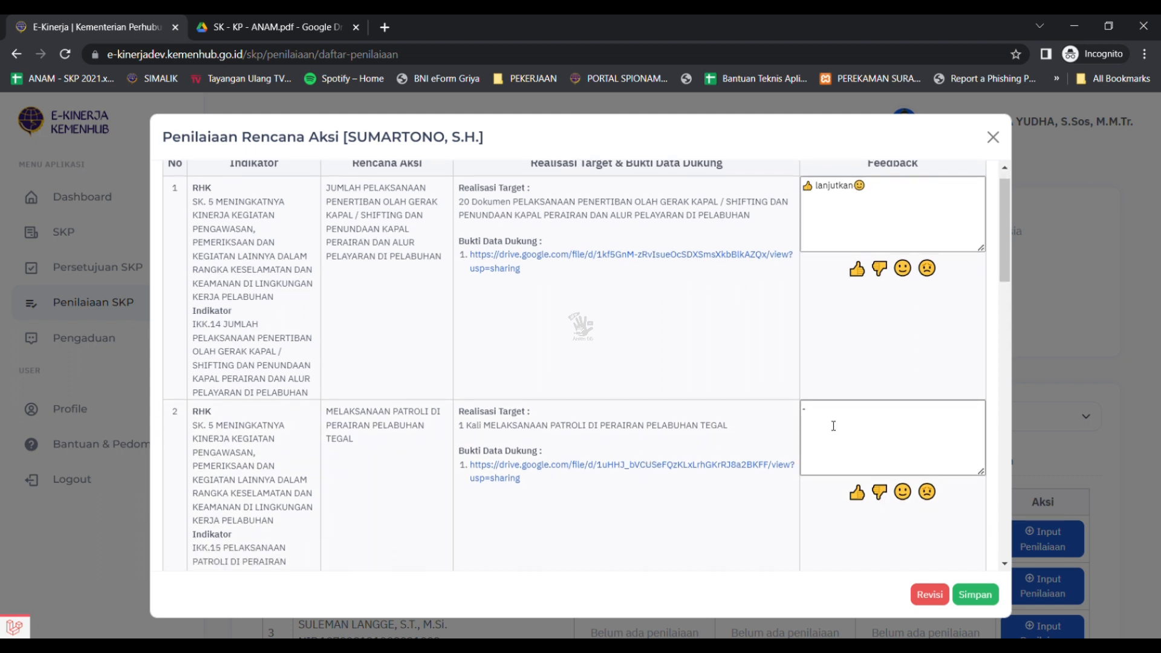
click(833, 426)
drag(1003, 246, 1003, 232)
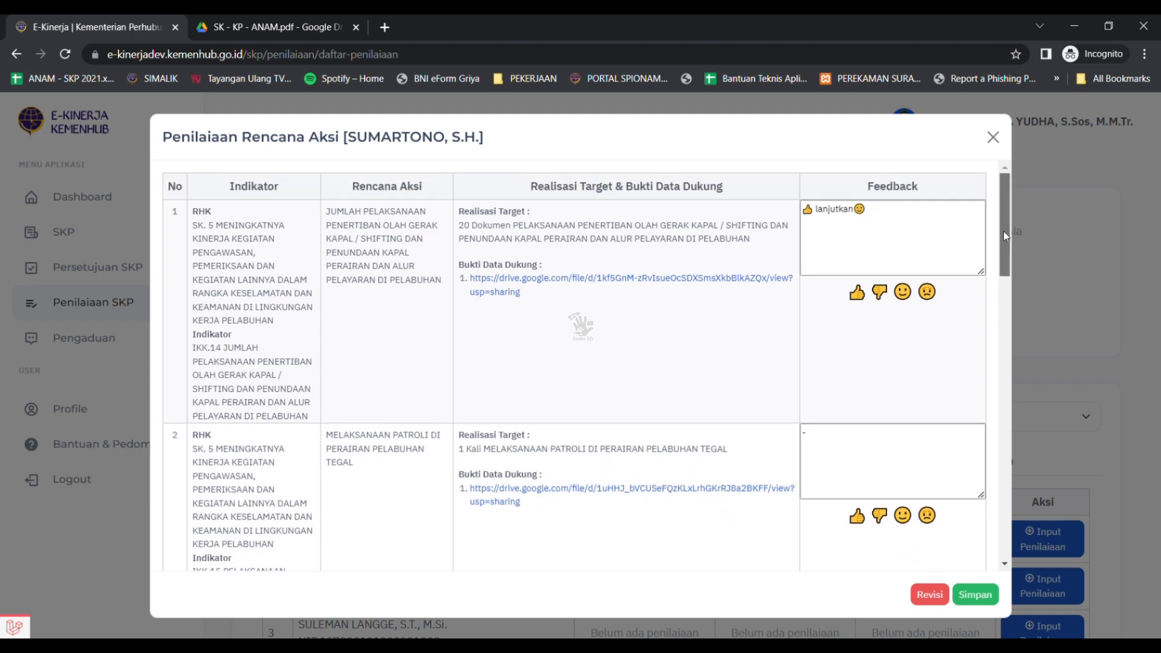
scroll(1003, 234, down, 2)
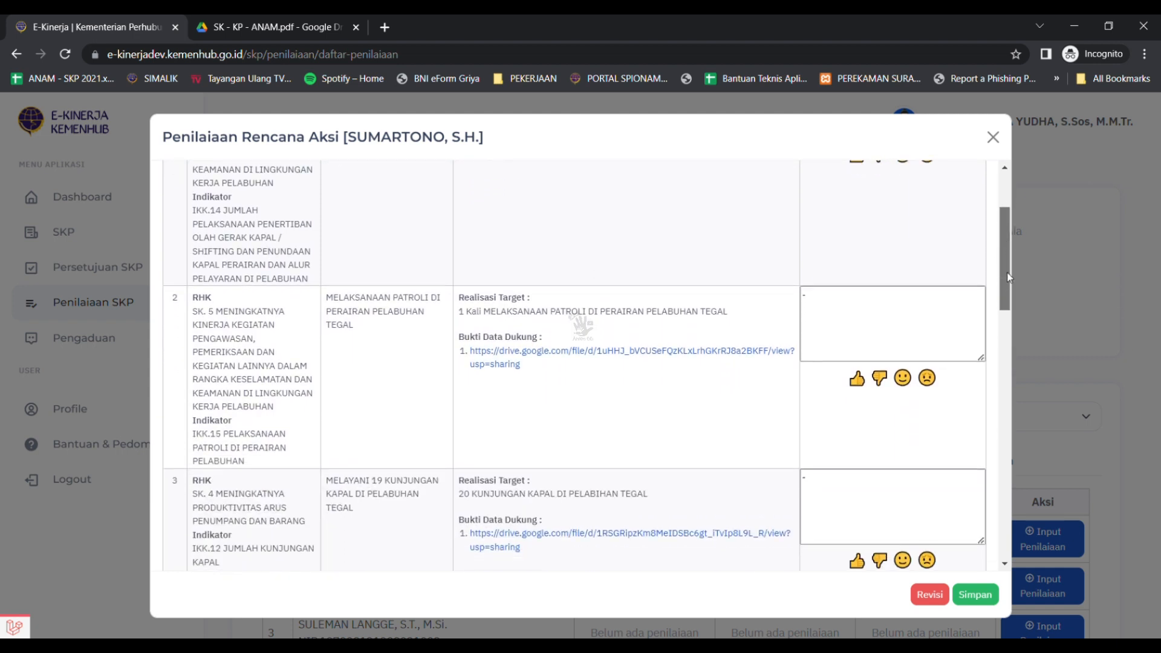
triple_click(413, 308)
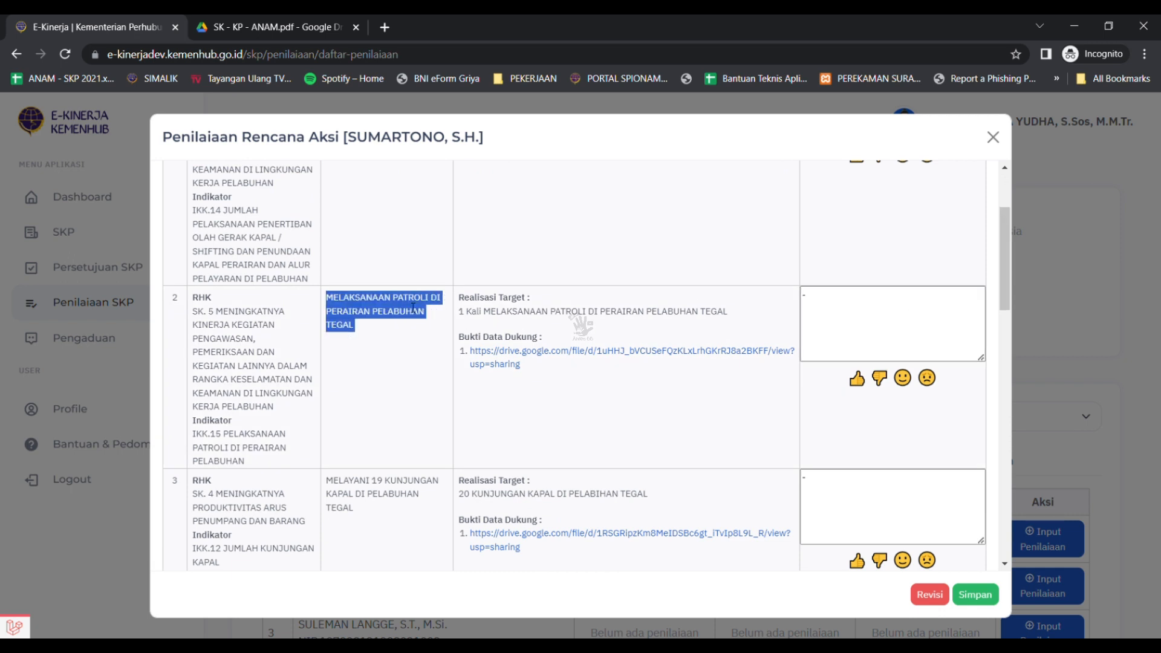
triple_click(514, 315)
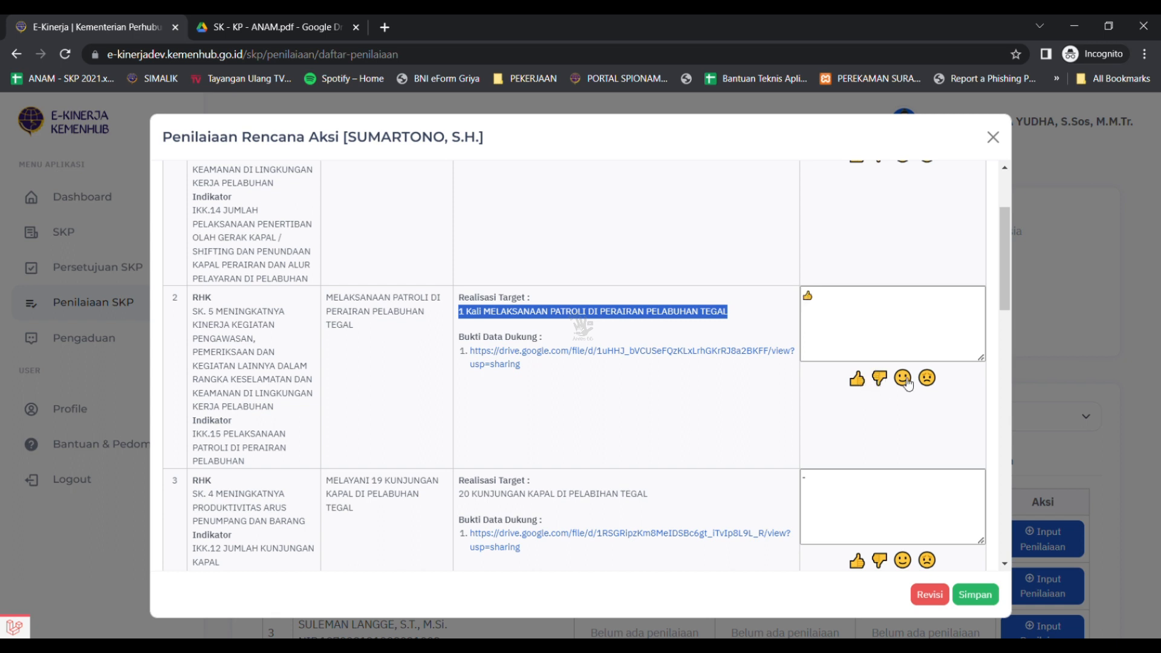
Check the realisations of action plans 3 and 4 and give each a double thumbs-up as feedback.
drag(1005, 248, 1005, 324)
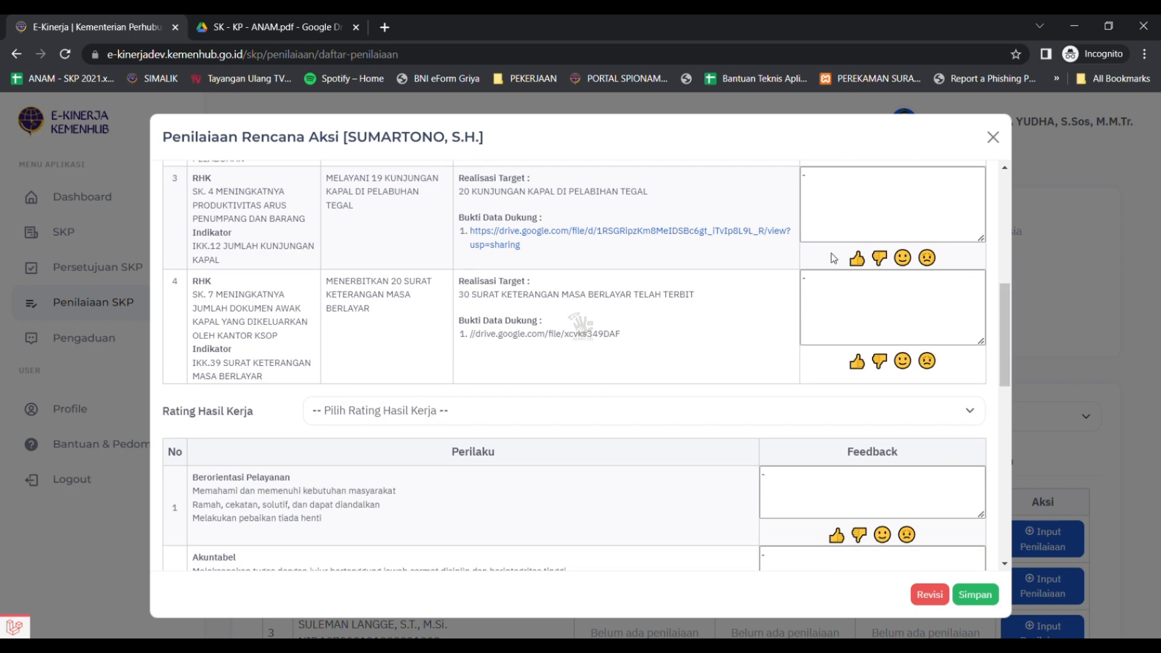
double_click(524, 192)
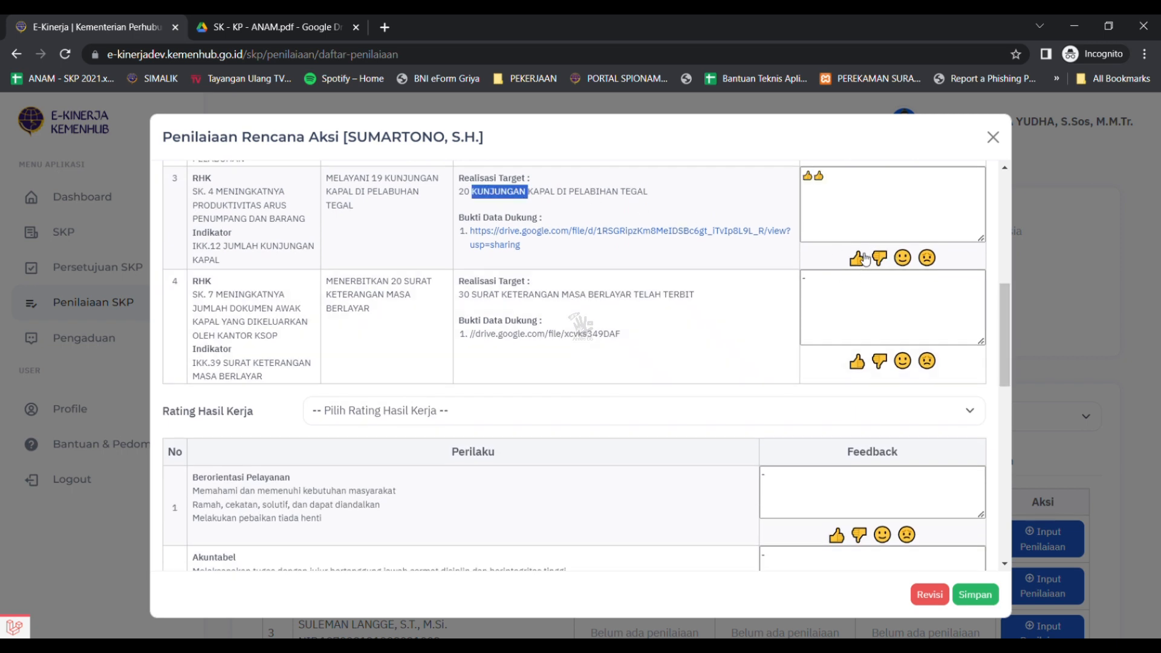
triple_click(384, 291)
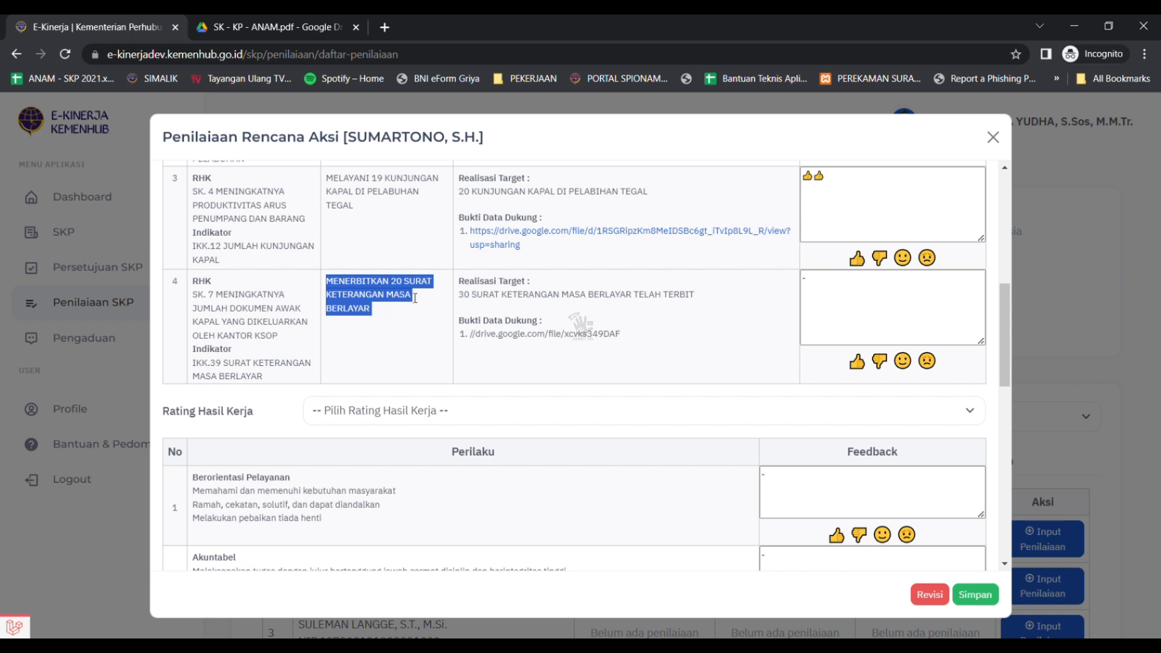
triple_click(552, 297)
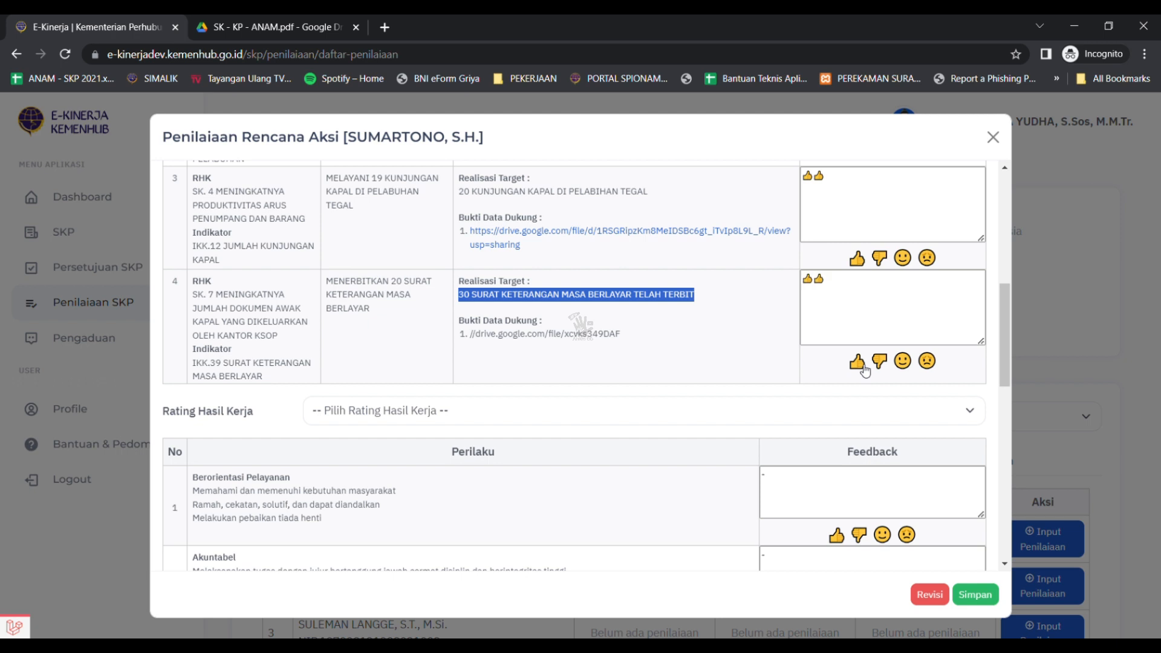
Set the work result rating (Rating Hasil Kerja) to DIATAS EKSPEKTASI.
click(903, 298)
drag(1003, 299, 1005, 325)
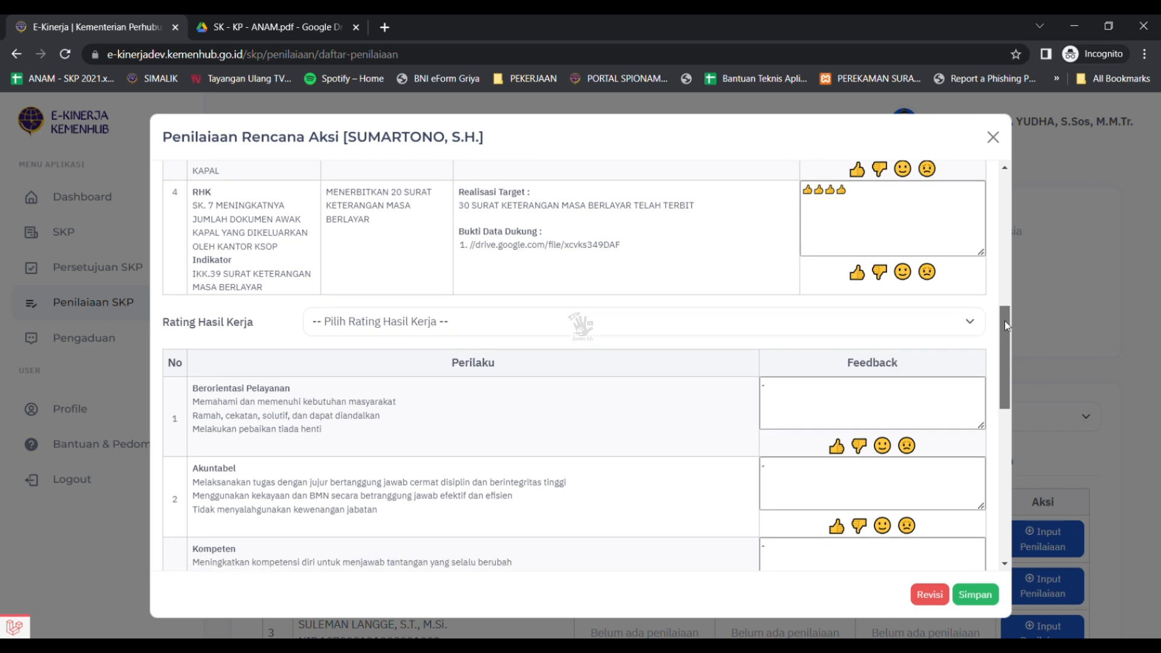
triple_click(183, 326)
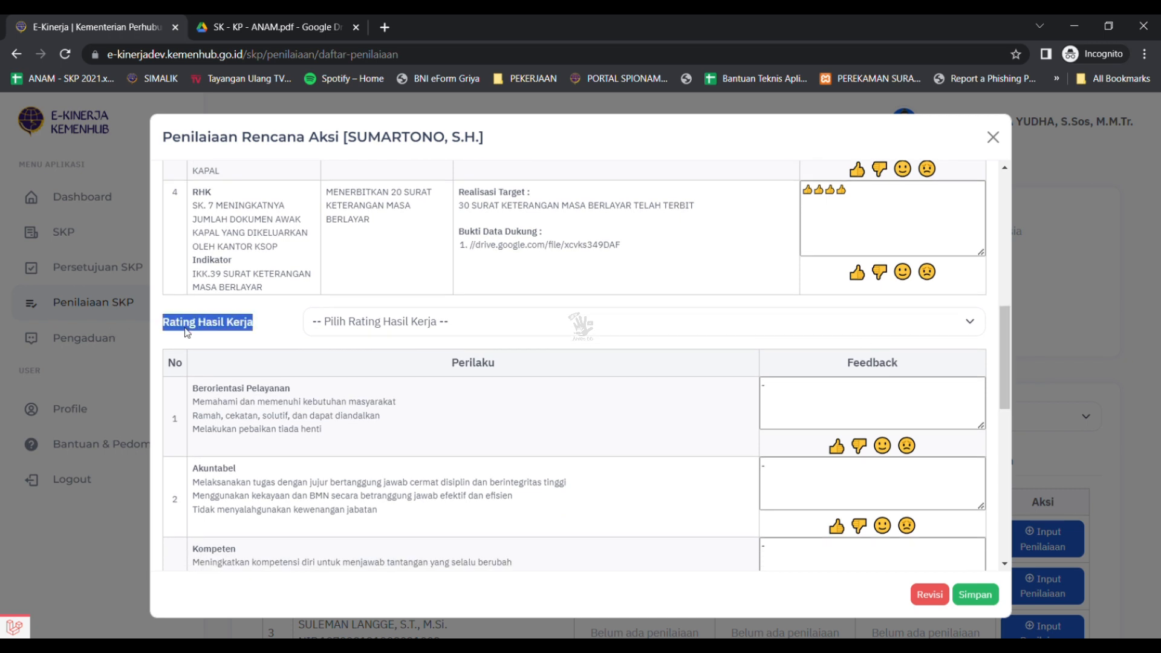
click(414, 327)
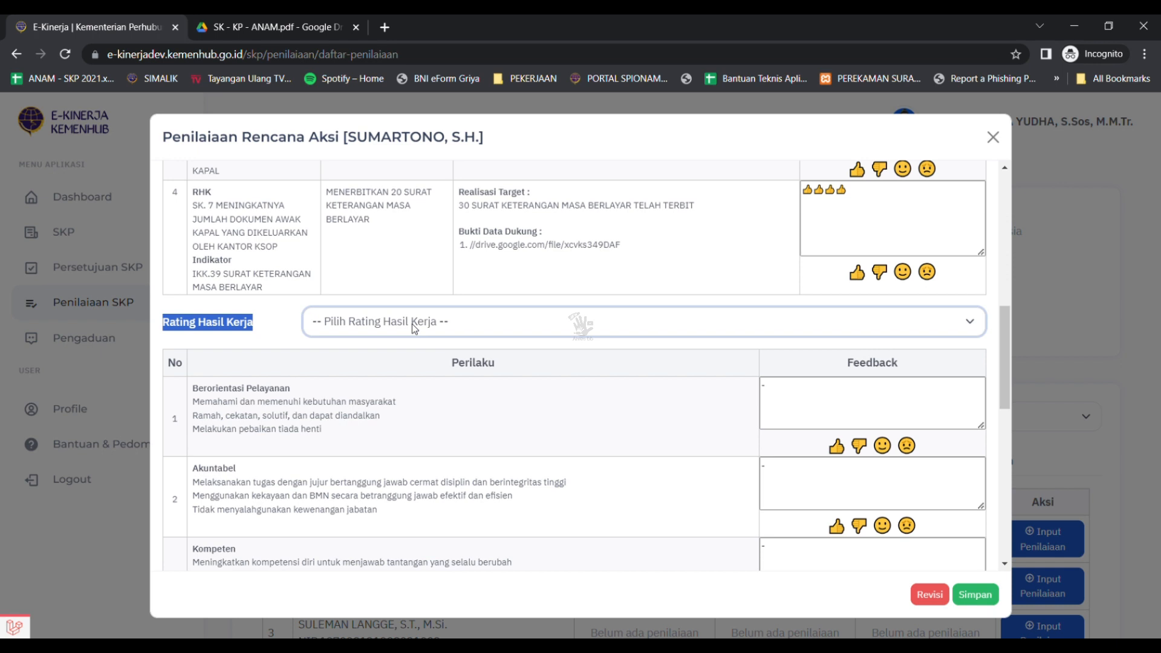
click(427, 398)
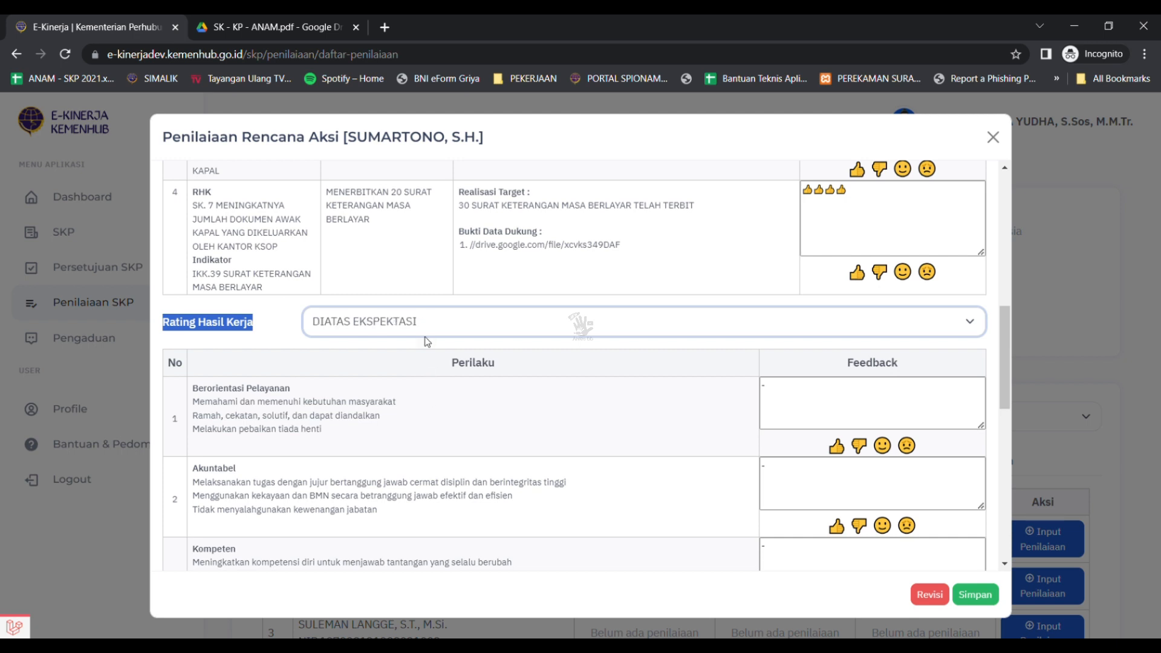
Compare action plan 4's target with its reported realisation to justify the work result rating.
double_click(384, 210)
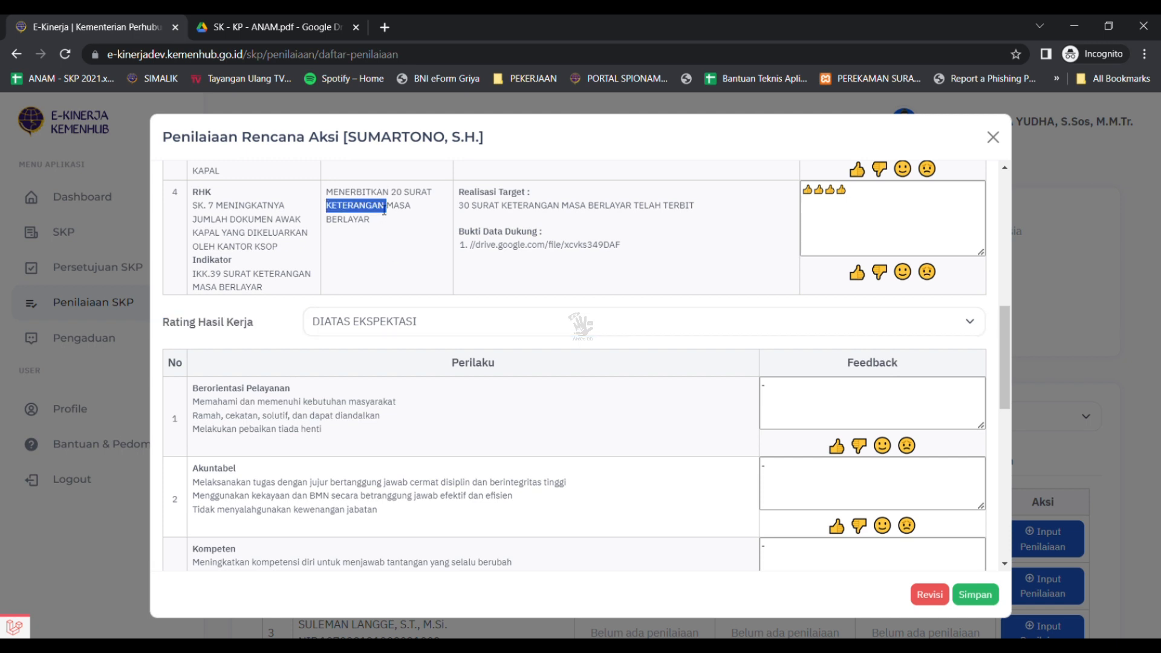
triple_click(506, 212)
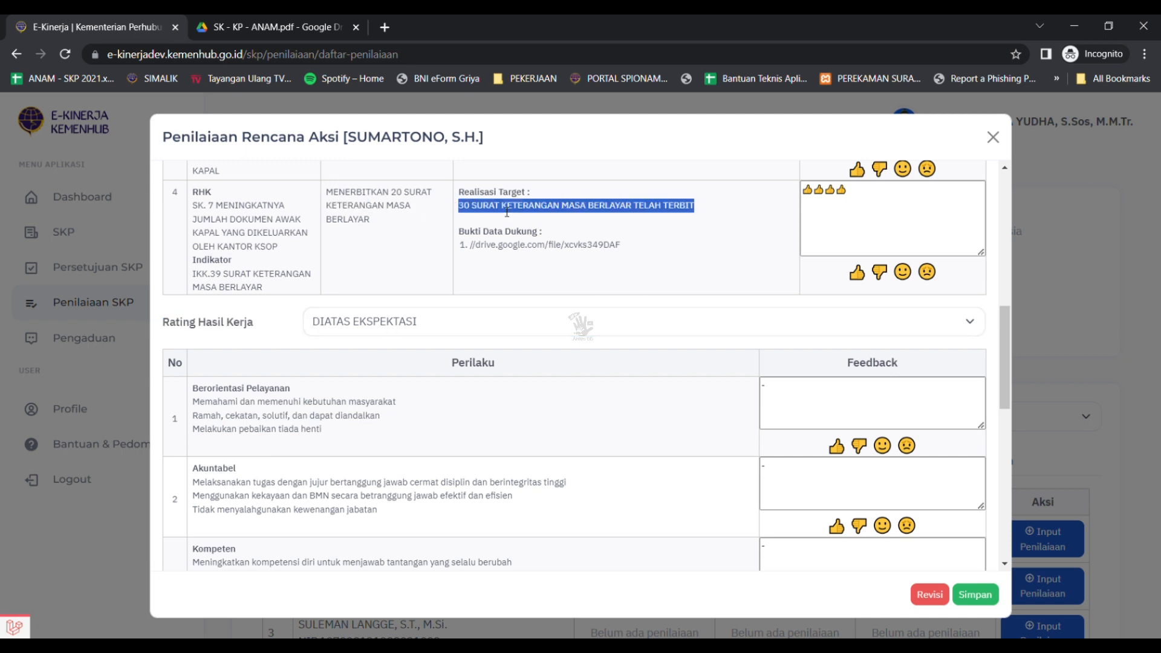
triple_click(403, 194)
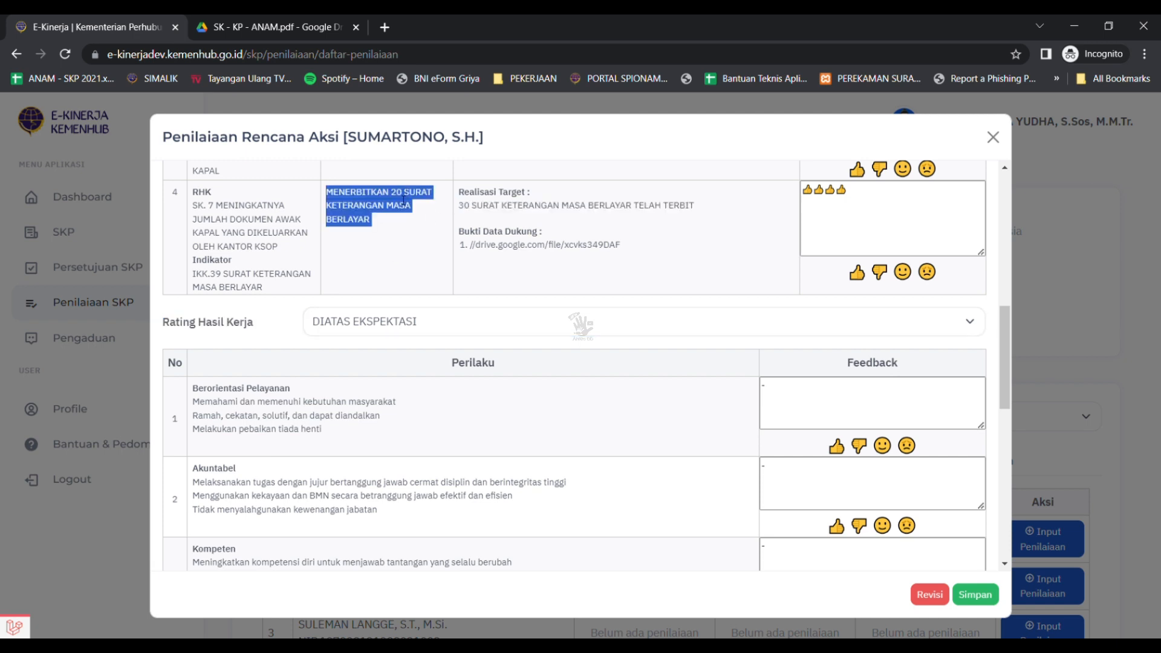
triple_click(512, 209)
triple_click(398, 201)
Give thumbs-up feedback for the behaviours Berorientasi Pelayanan, Akuntabel and Kompeten.
drag(1002, 330, 1000, 365)
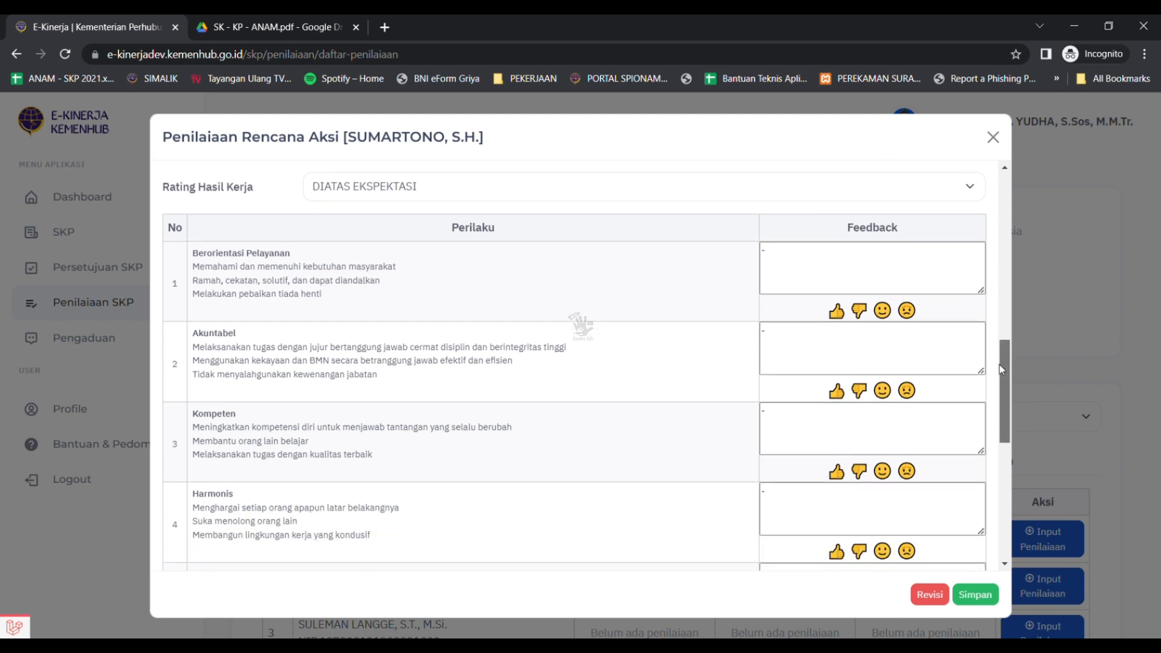
drag(999, 364, 999, 367)
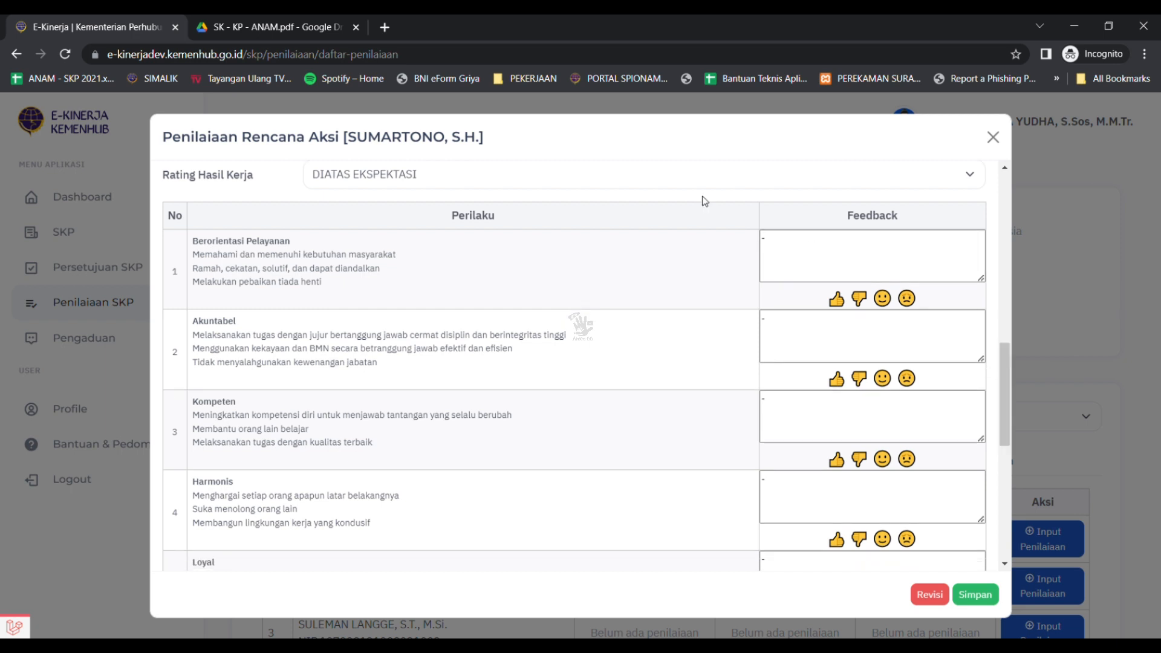
click(810, 258)
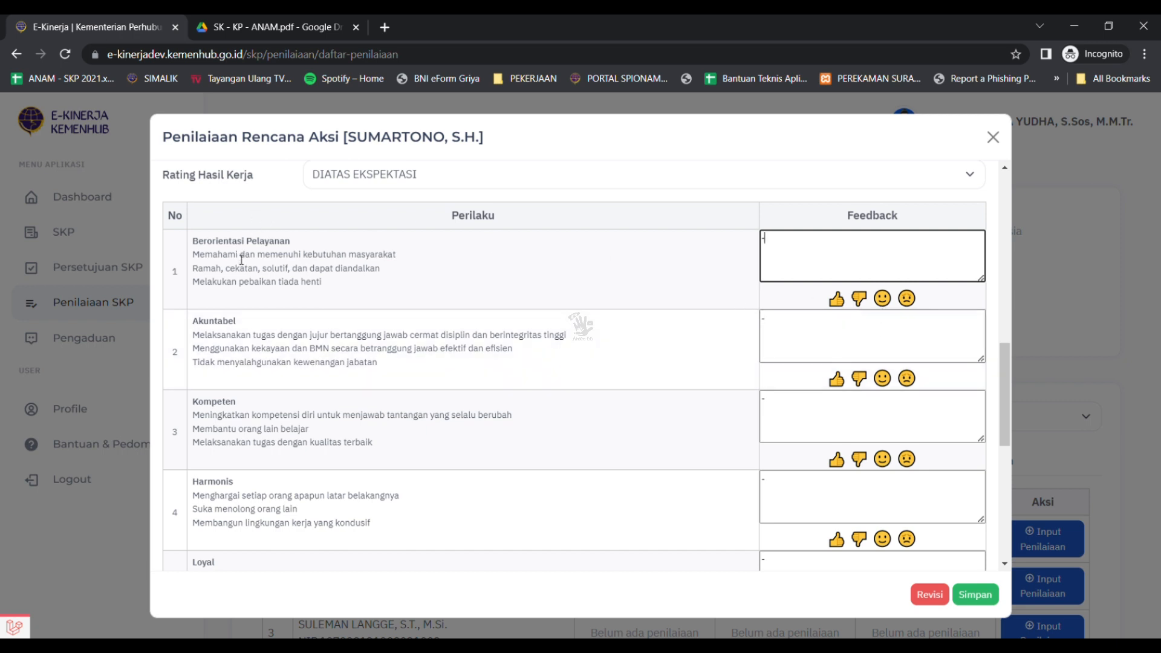
triple_click(243, 242)
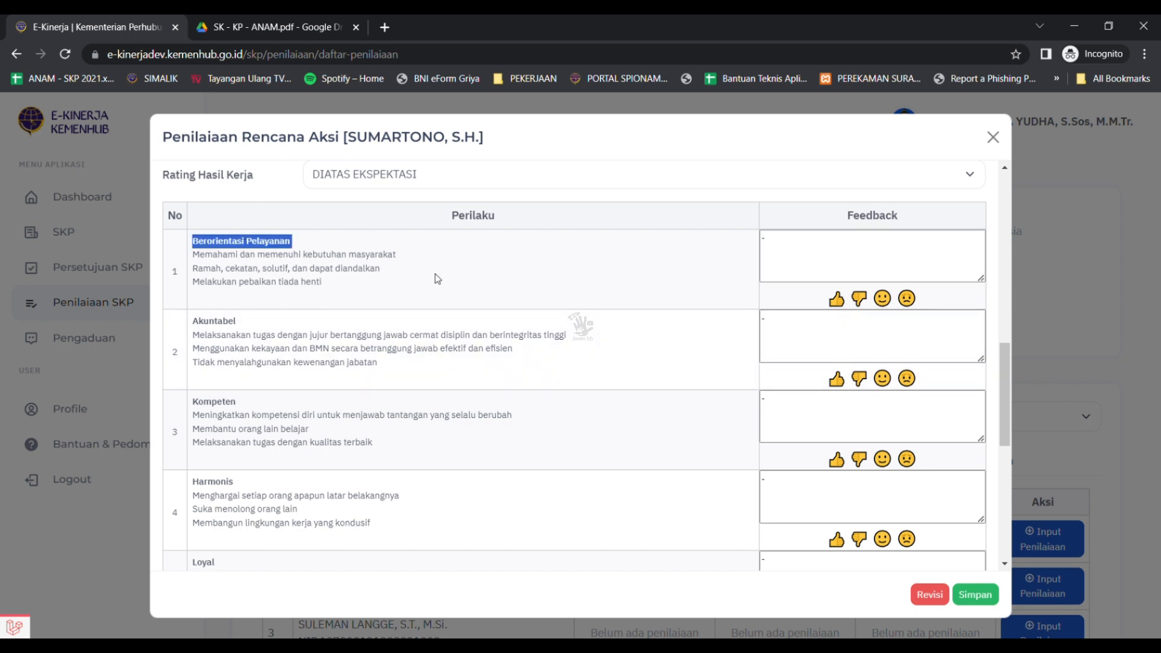
click(843, 302)
click(810, 328)
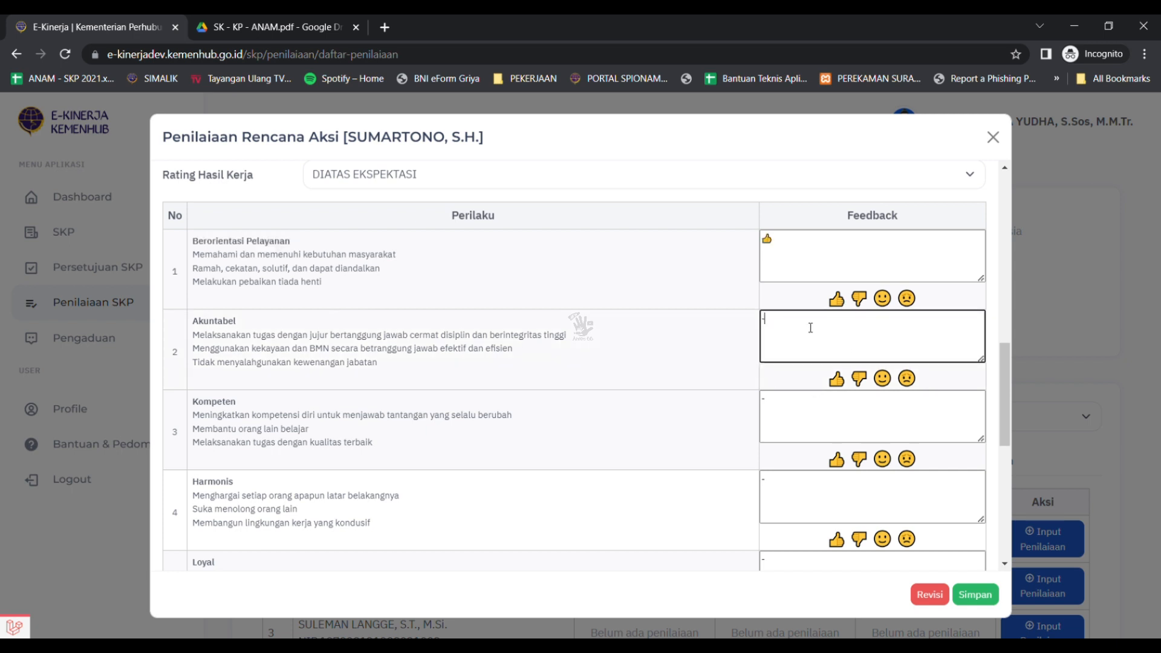
click(847, 385)
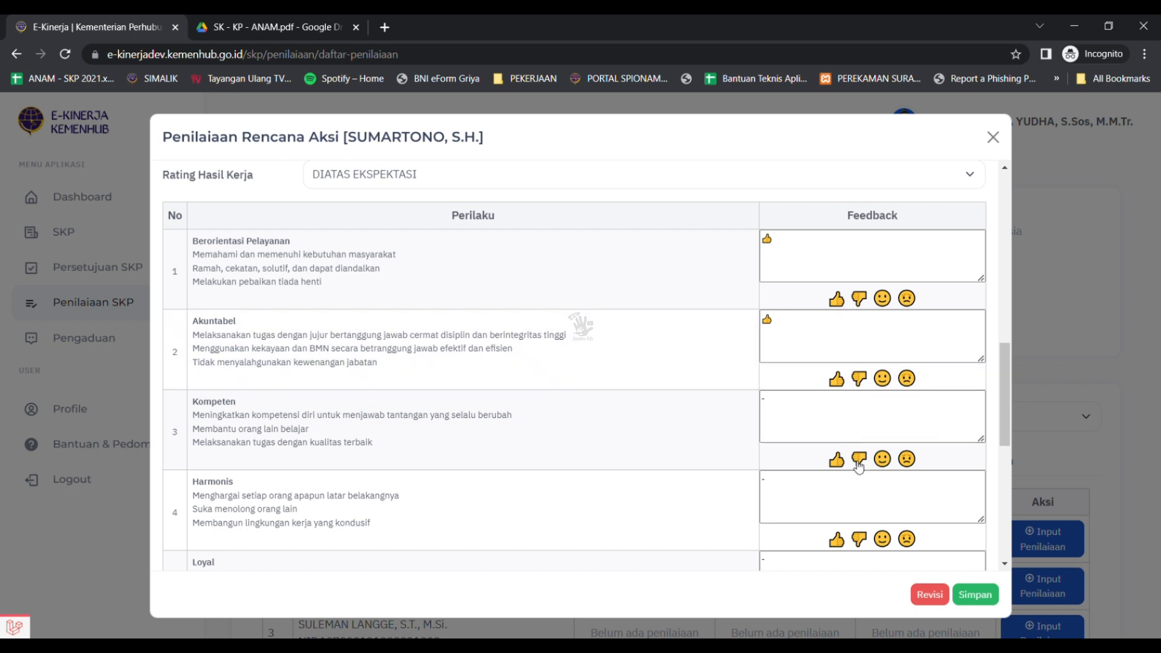
click(838, 462)
Give thumbs-up feedback for the behaviours Harmonis, Loyal, Adaptif and Kolaboratif.
drag(1006, 373, 1002, 423)
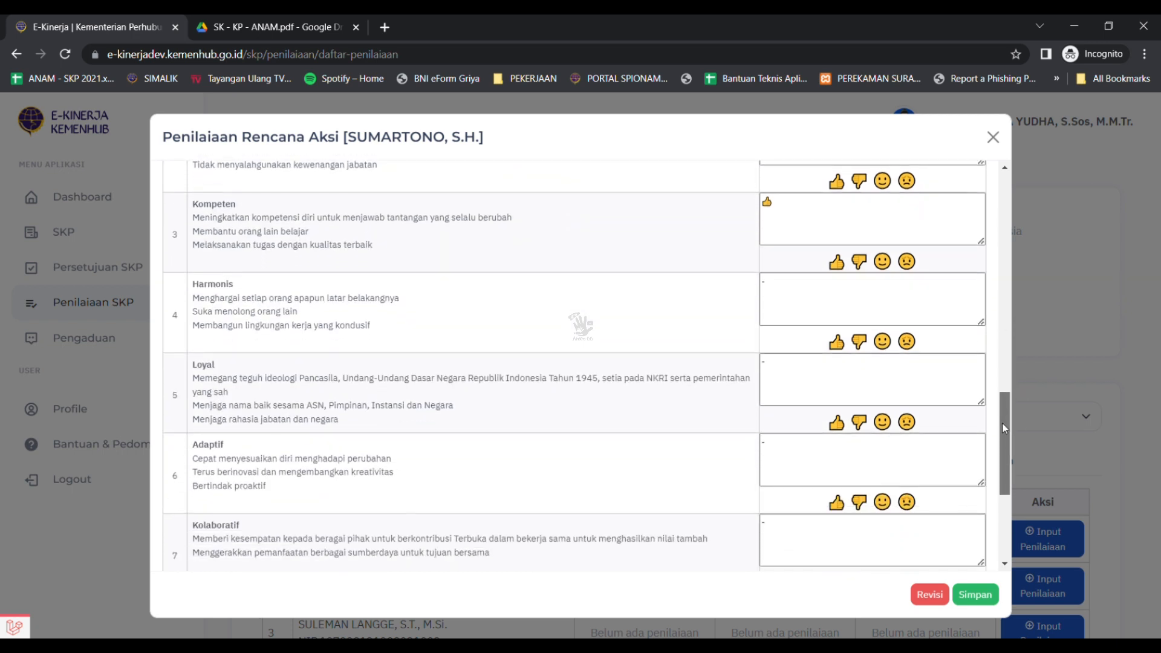
click(839, 346)
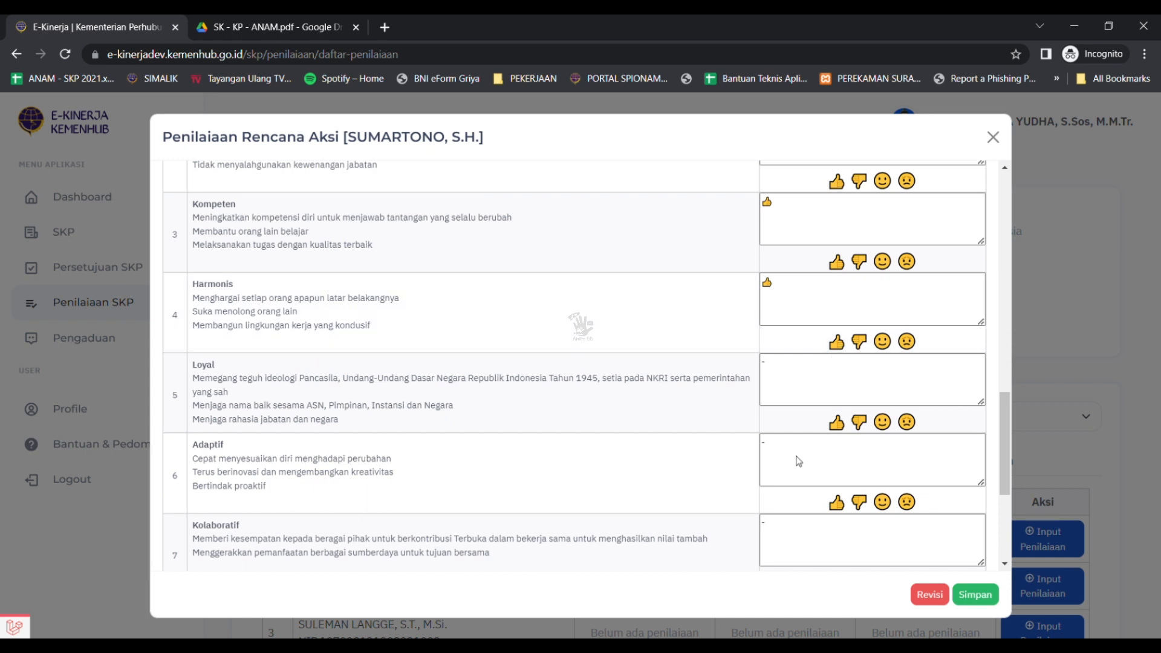
click(838, 424)
drag(1005, 431, 1005, 454)
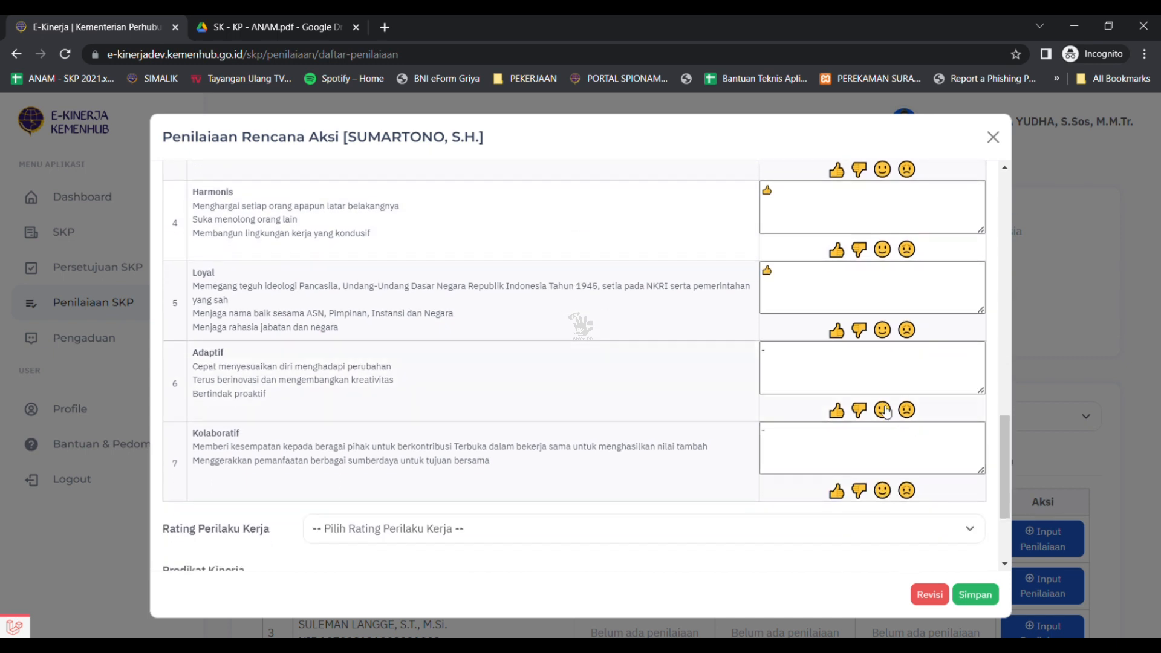
click(837, 412)
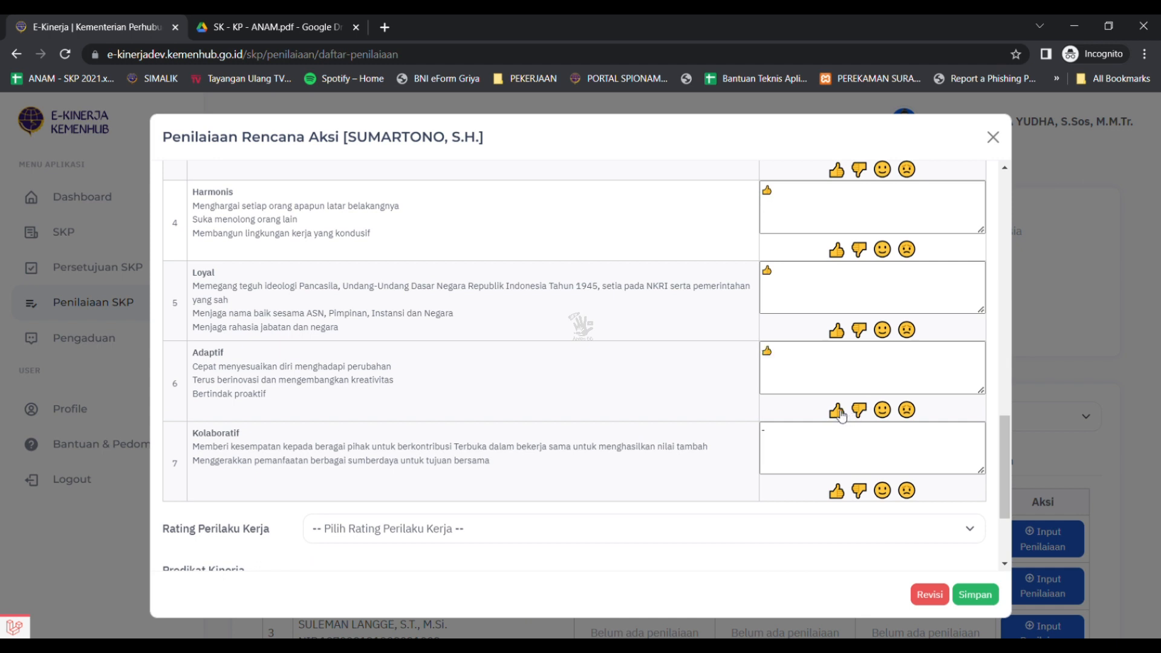
click(839, 491)
Set the work behaviour rating (Rating Perilaku Kerja) to SESUAI EKSPEKTASI.
triple_click(219, 533)
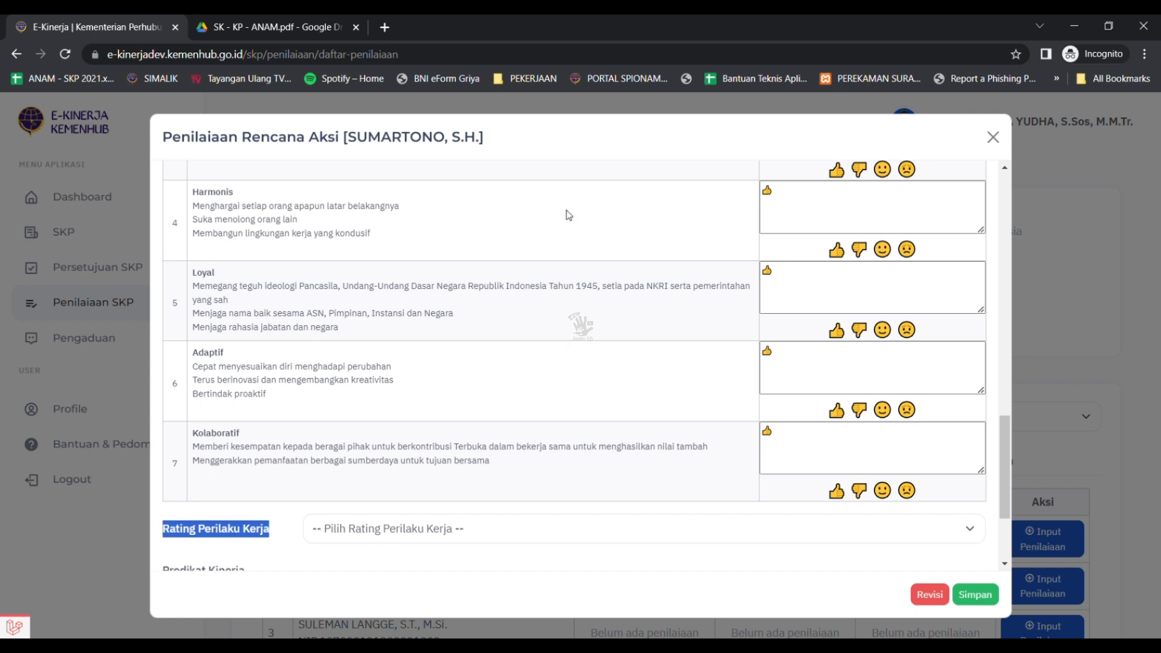
click(506, 532)
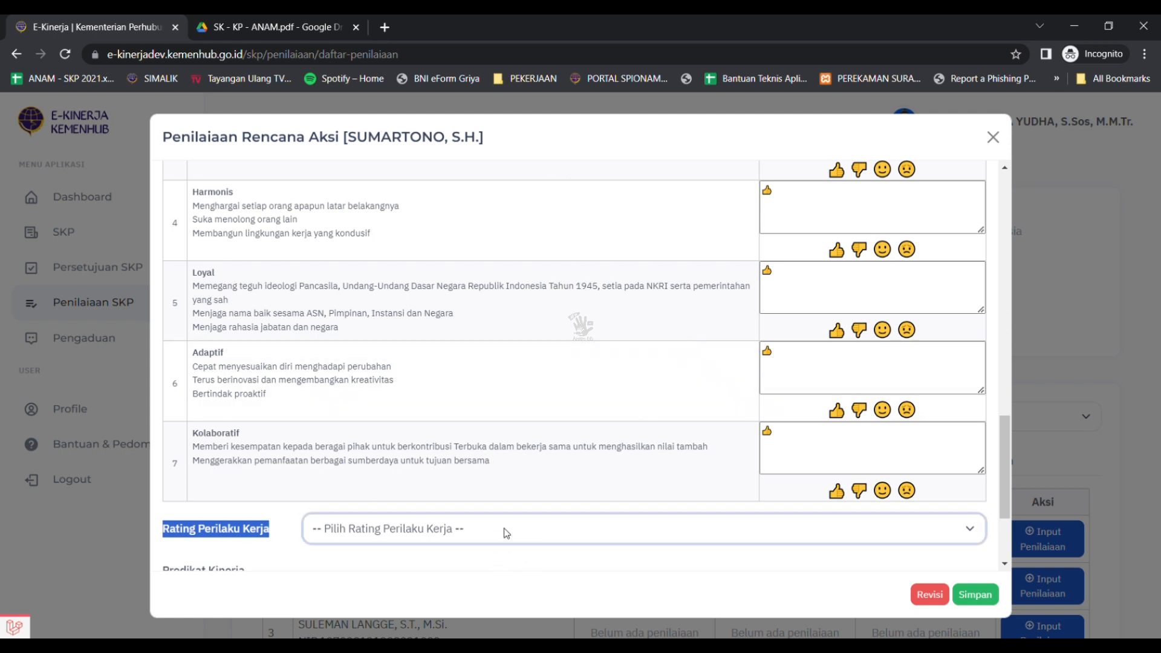
click(496, 586)
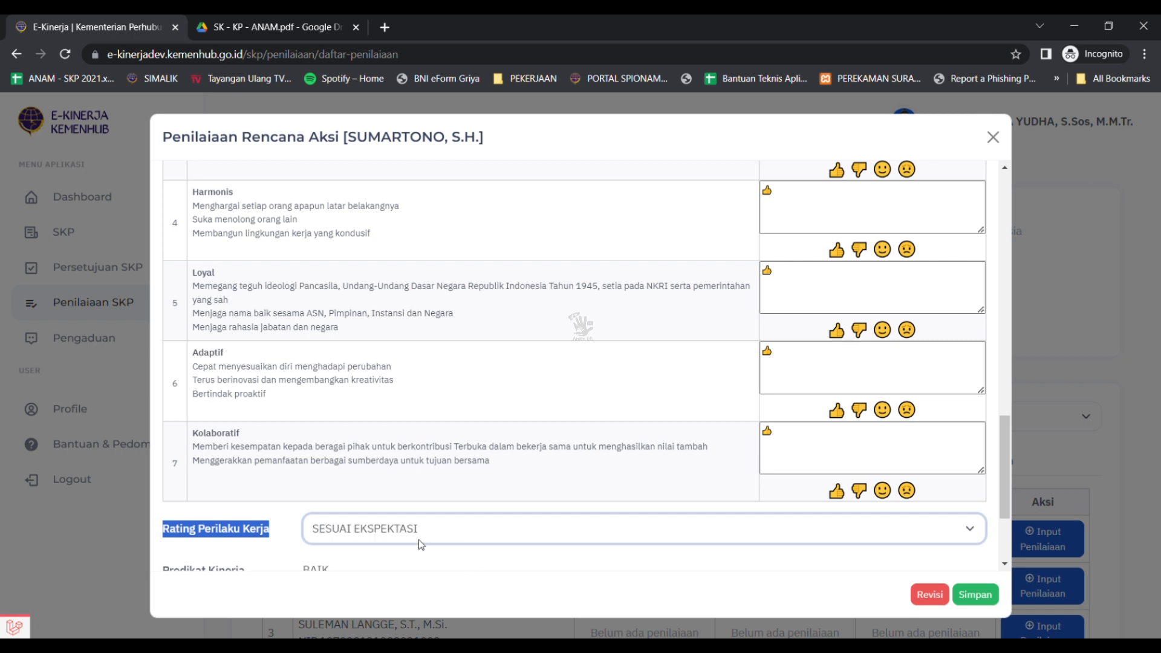
Review the performance predicate (Predikat Kinerja) and the working-day count under the reporting date.
drag(1003, 429, 1003, 469)
triple_click(220, 416)
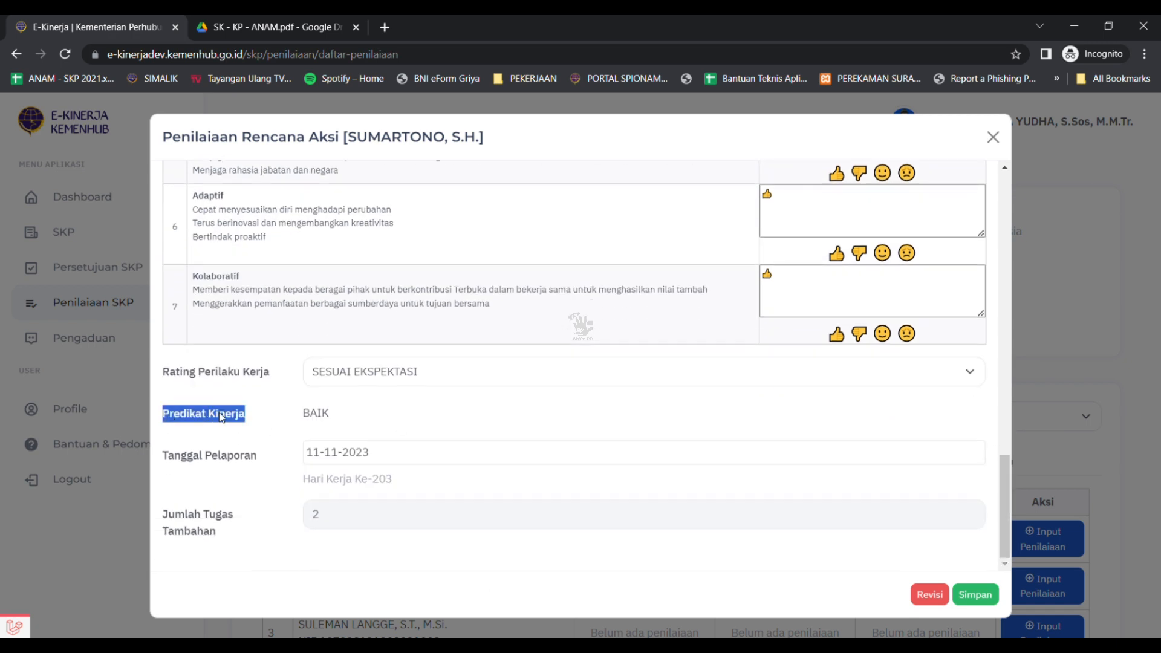
click(374, 464)
click(375, 479)
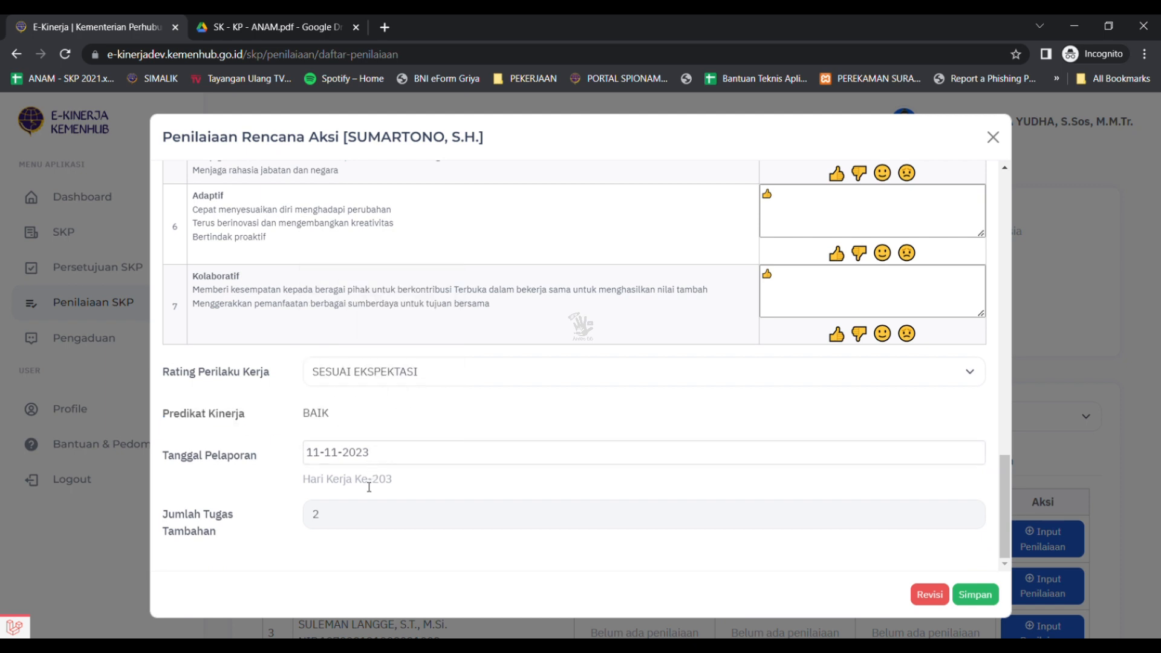
triple_click(369, 481)
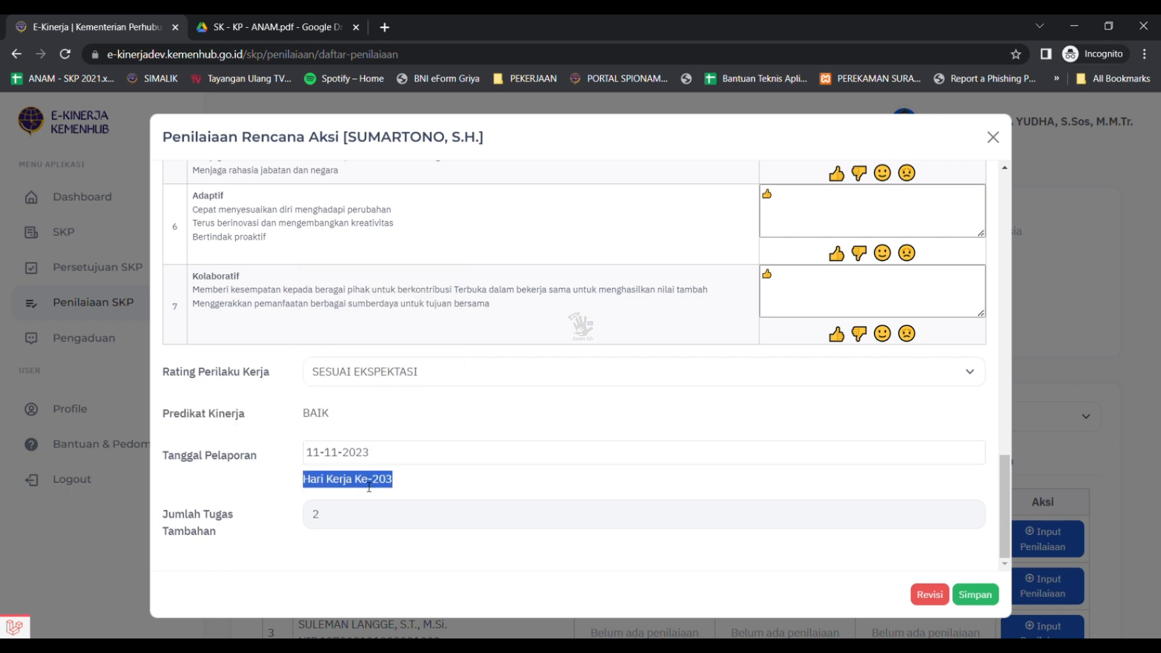
Set the reporting date (Tanggal Pelaporan) to 08-02-2023.
click(397, 455)
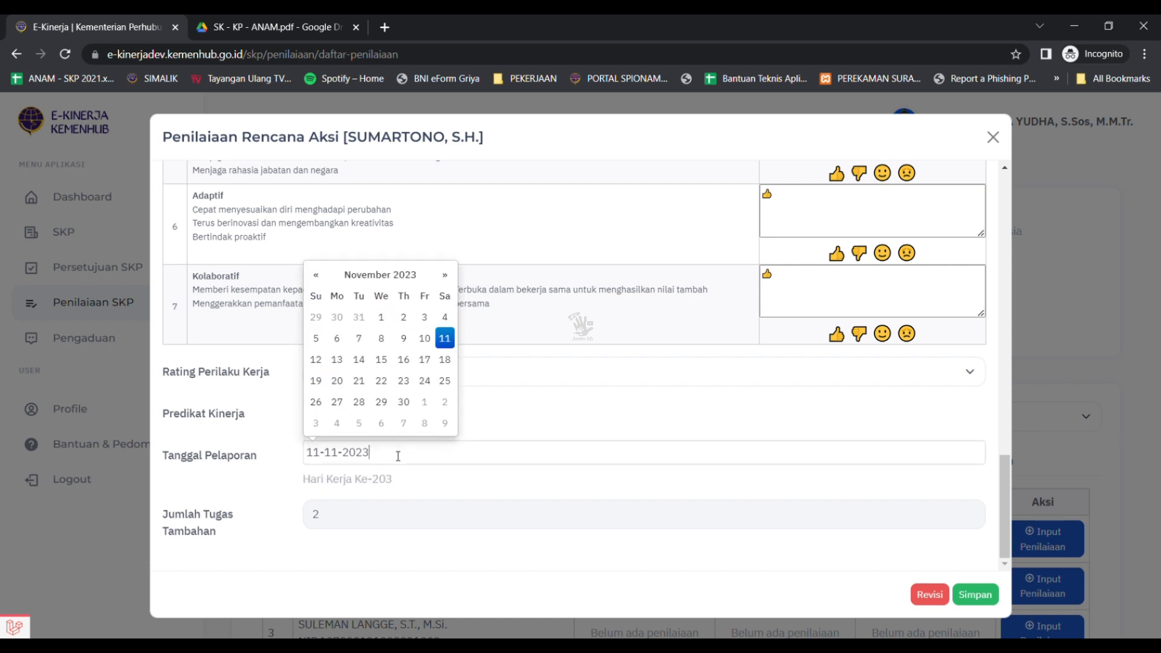
click(365, 275)
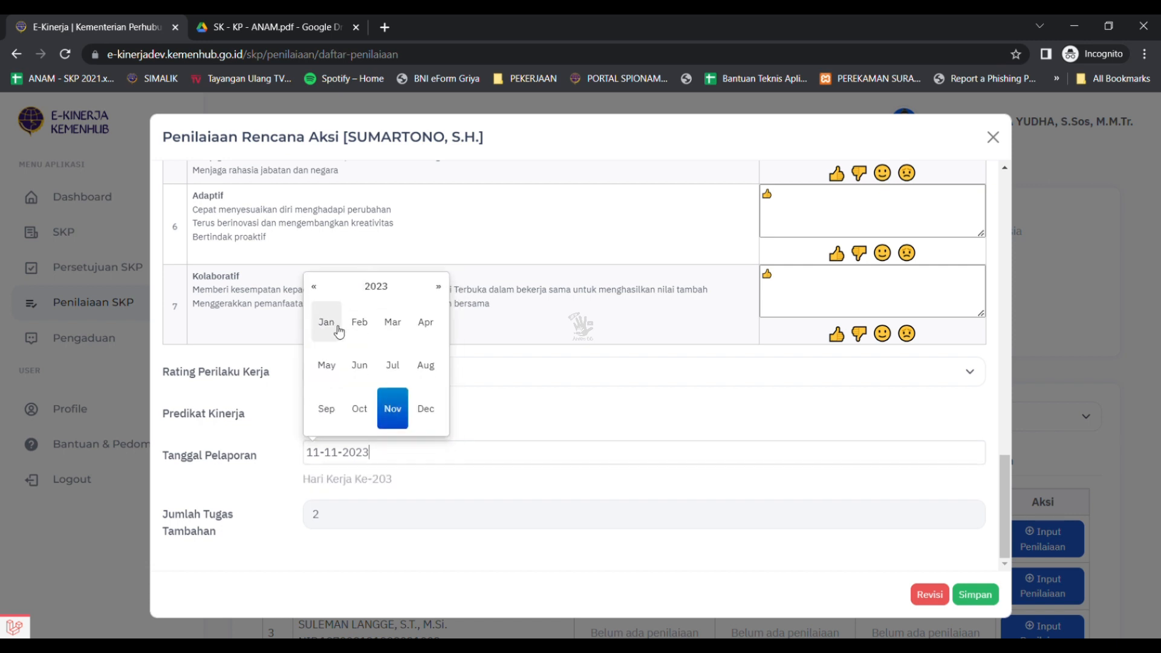
click(337, 330)
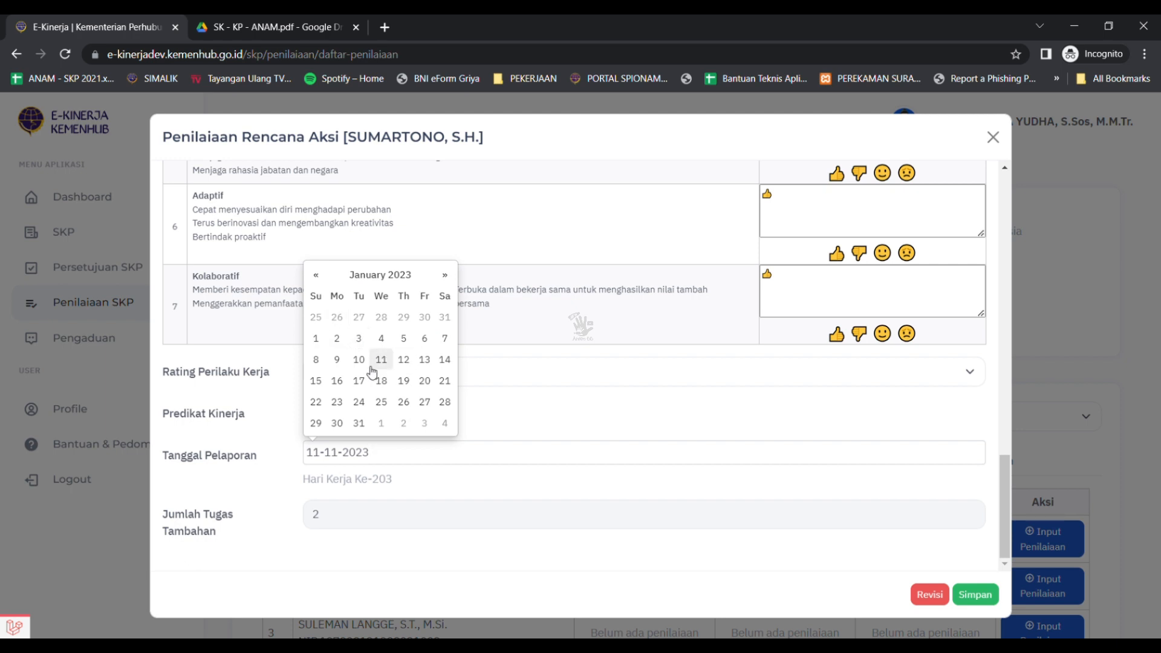
click(447, 274)
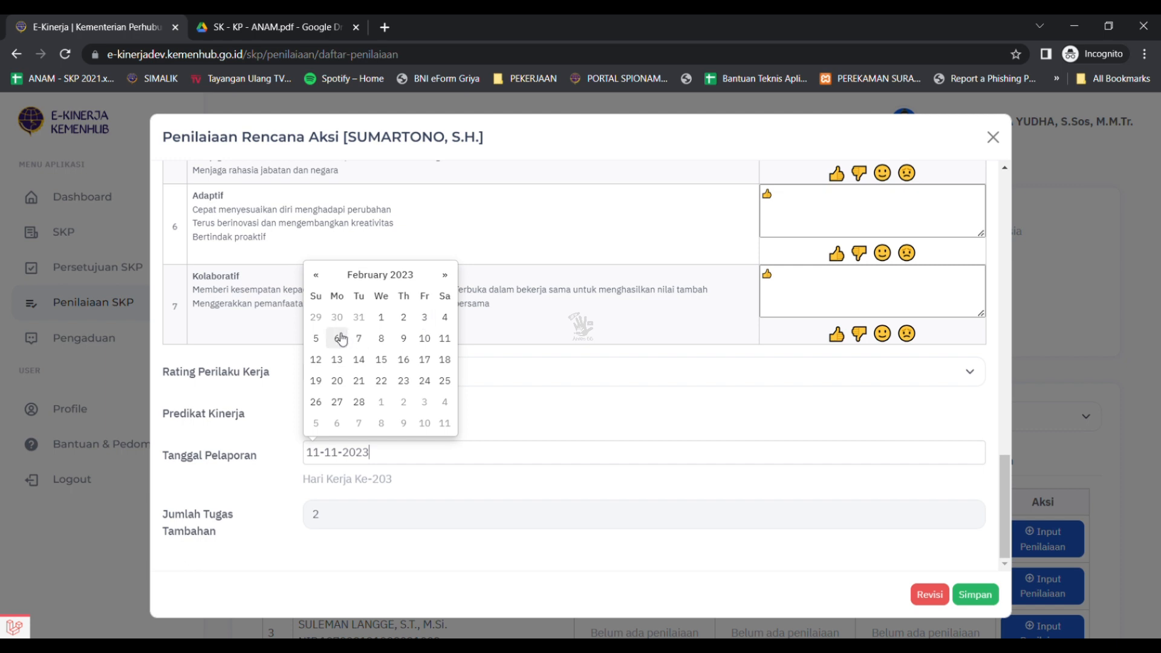
click(381, 339)
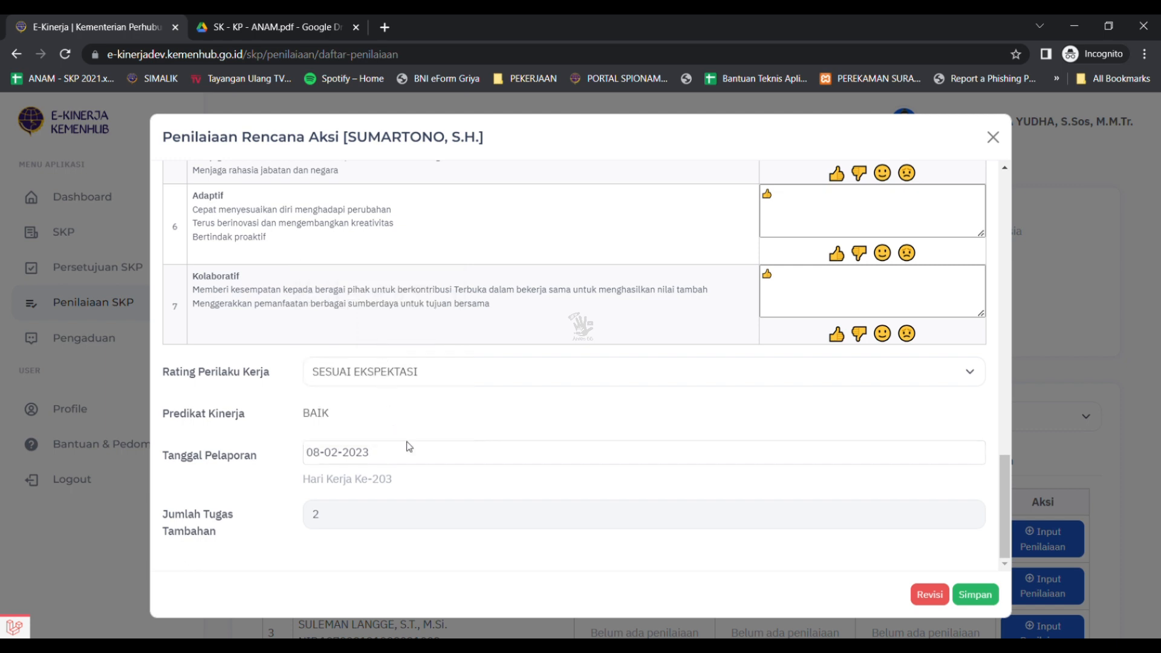
Check the number of additional tasks (Jumlah Tugas Tambahan) and save the assessment.
double_click(323, 522)
click(323, 522)
double_click(322, 522)
click(975, 596)
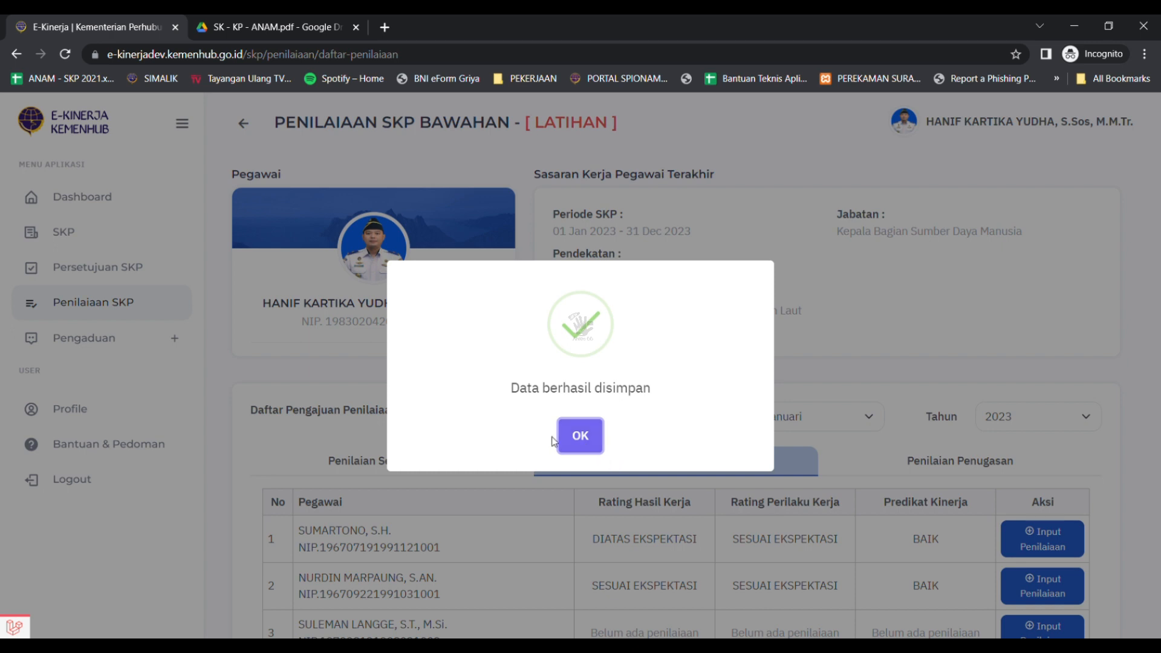
click(584, 439)
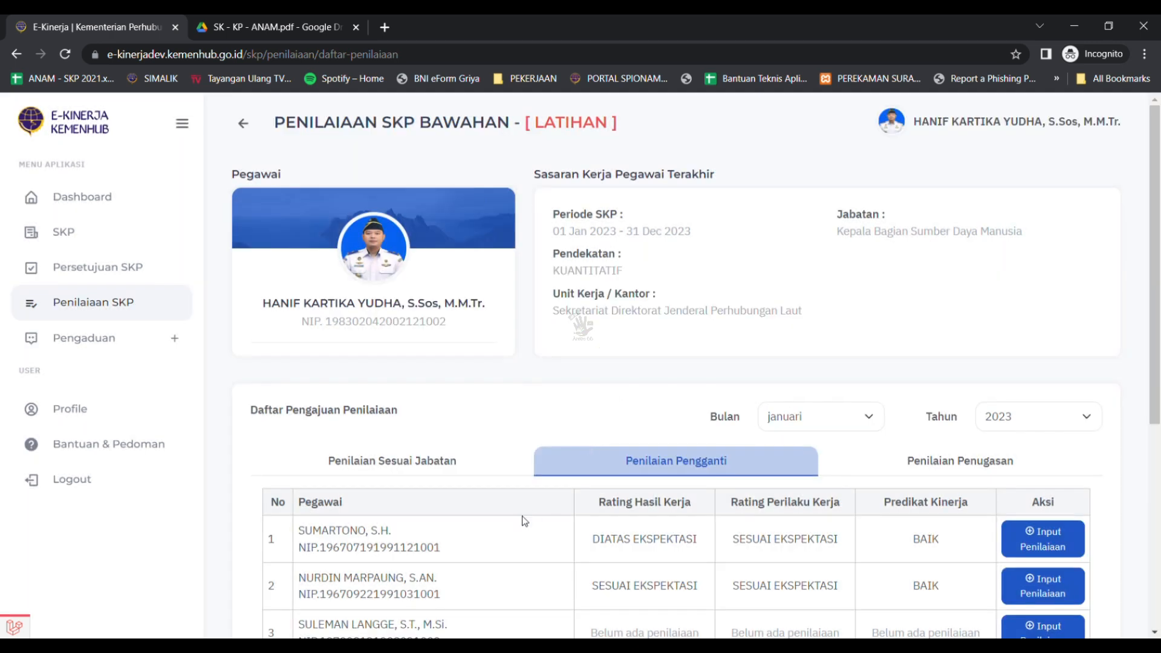
Check the first employee's saved ratings in the list, and reopen the assessment to review the working-day count of its reporting date.
triple_click(675, 541)
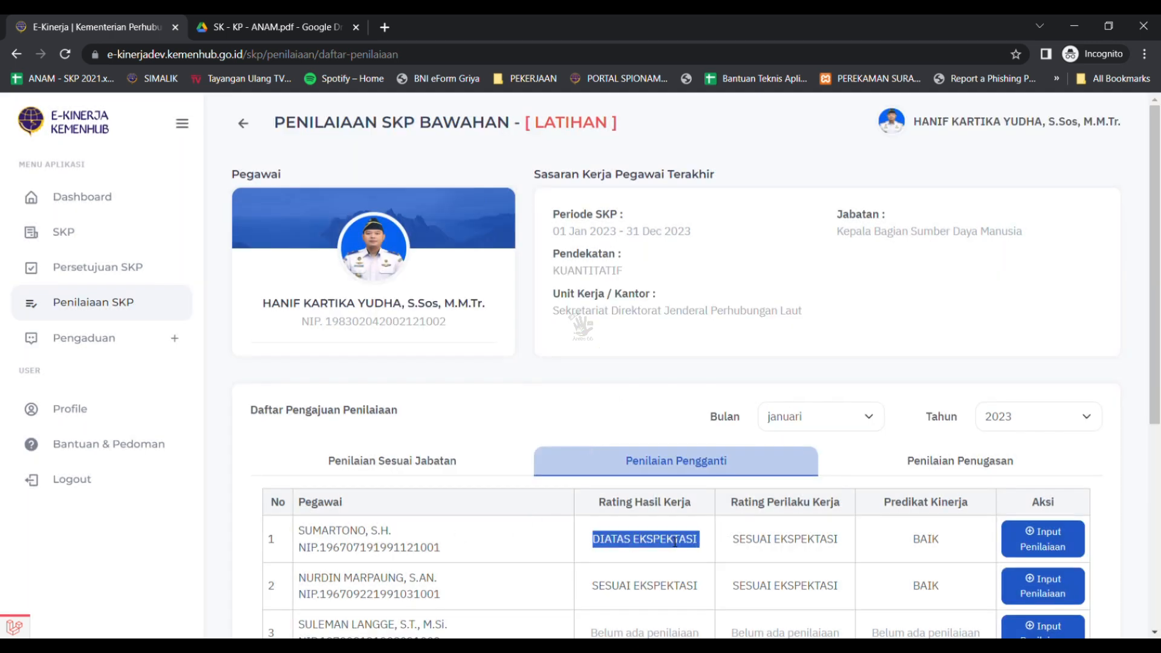
triple_click(803, 542)
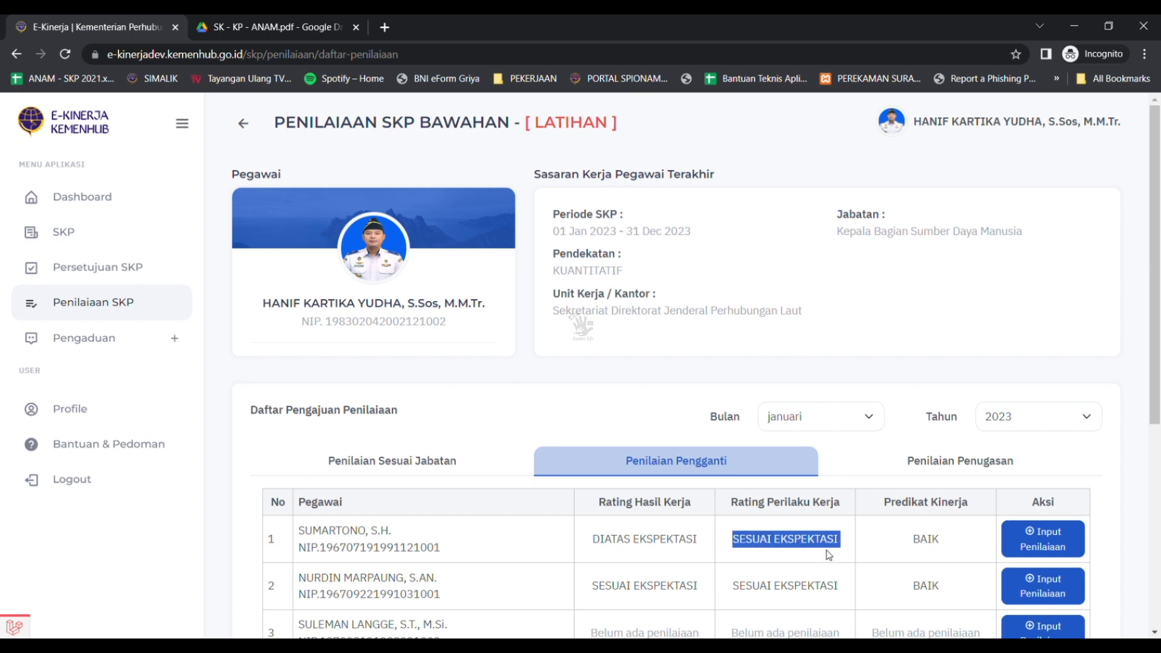
click(1051, 547)
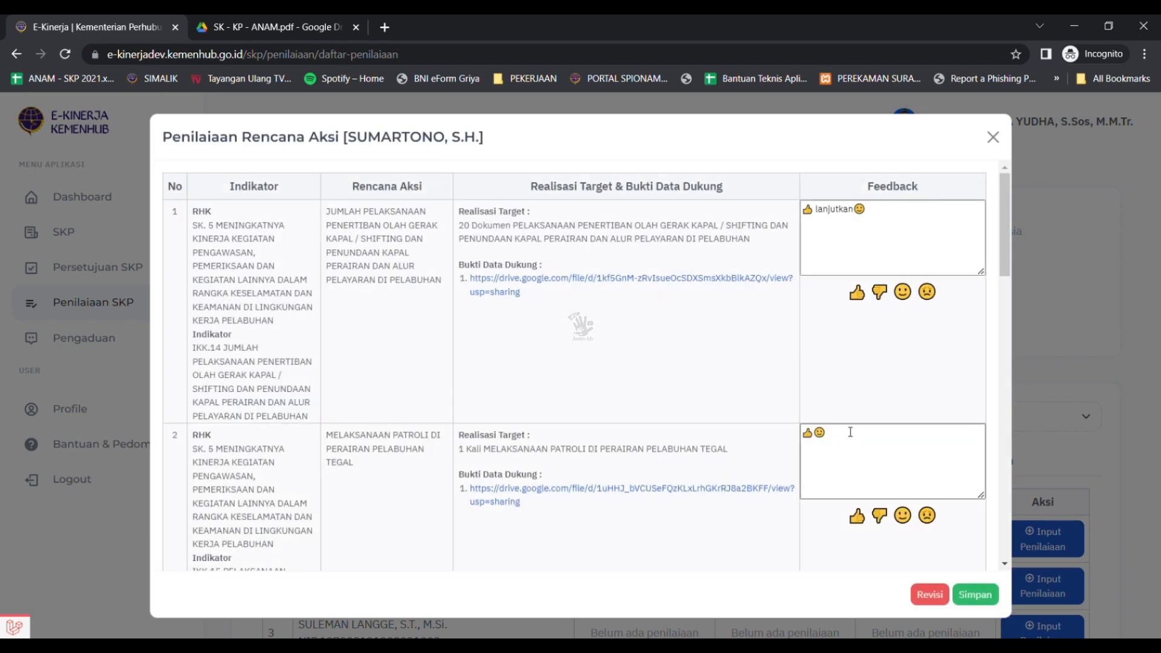
scroll(849, 430, down, 2)
scroll(851, 430, down, 10)
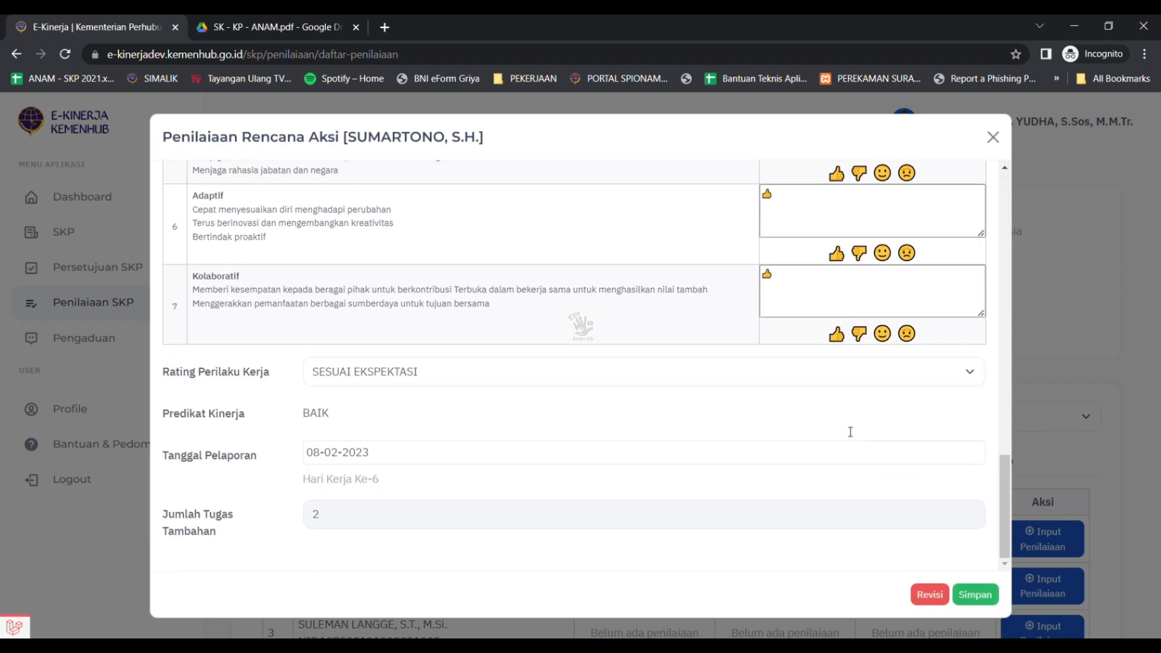
triple_click(318, 478)
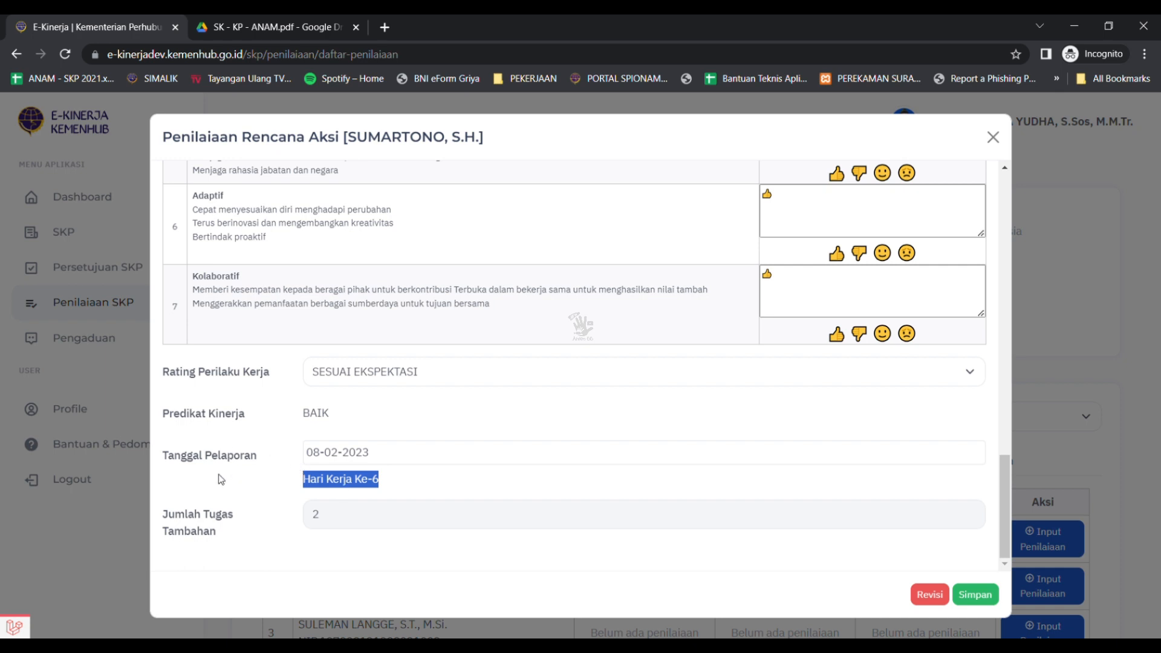
triple_click(336, 484)
double_click(225, 458)
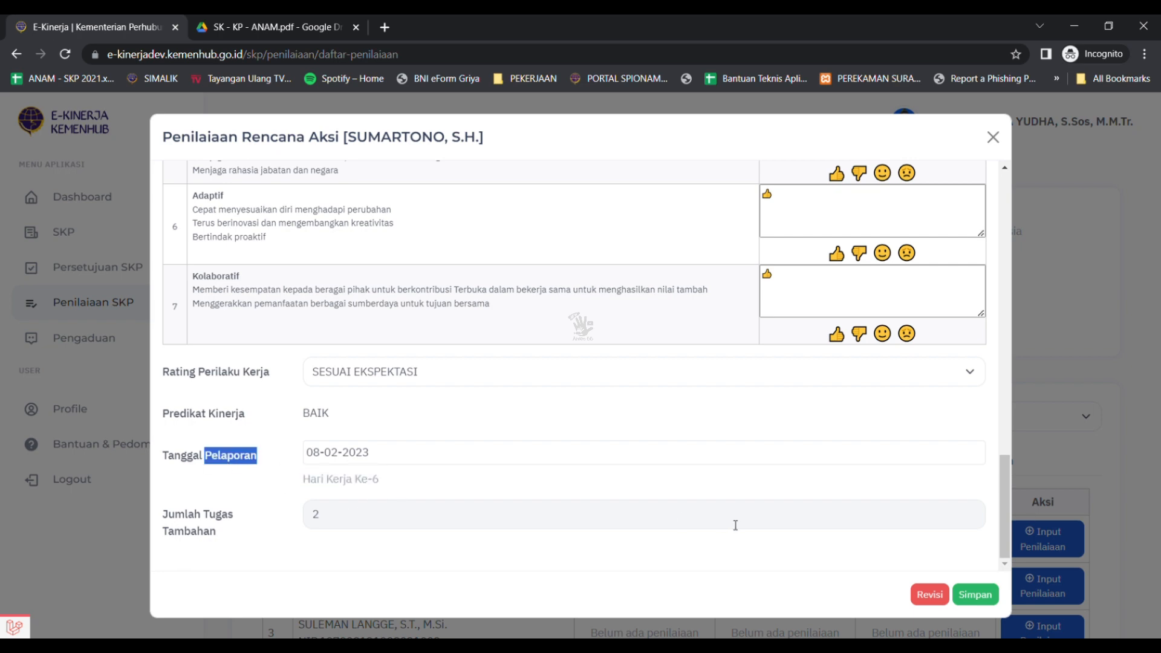
scroll(735, 526, up, 4)
scroll(736, 525, up, 10)
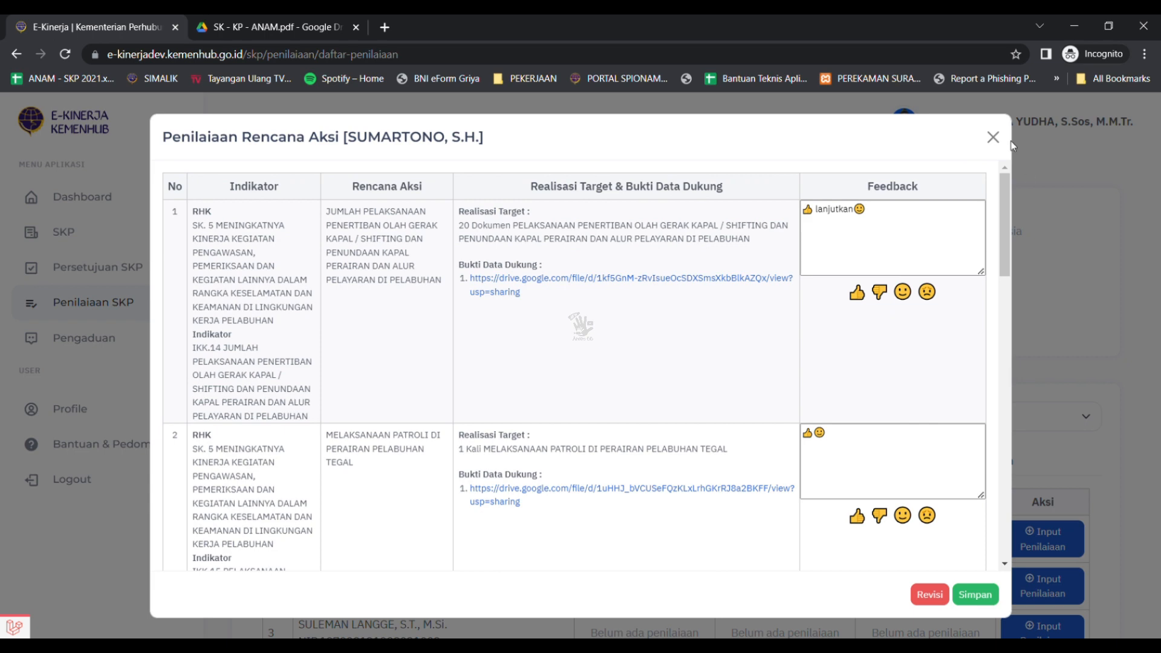
click(993, 137)
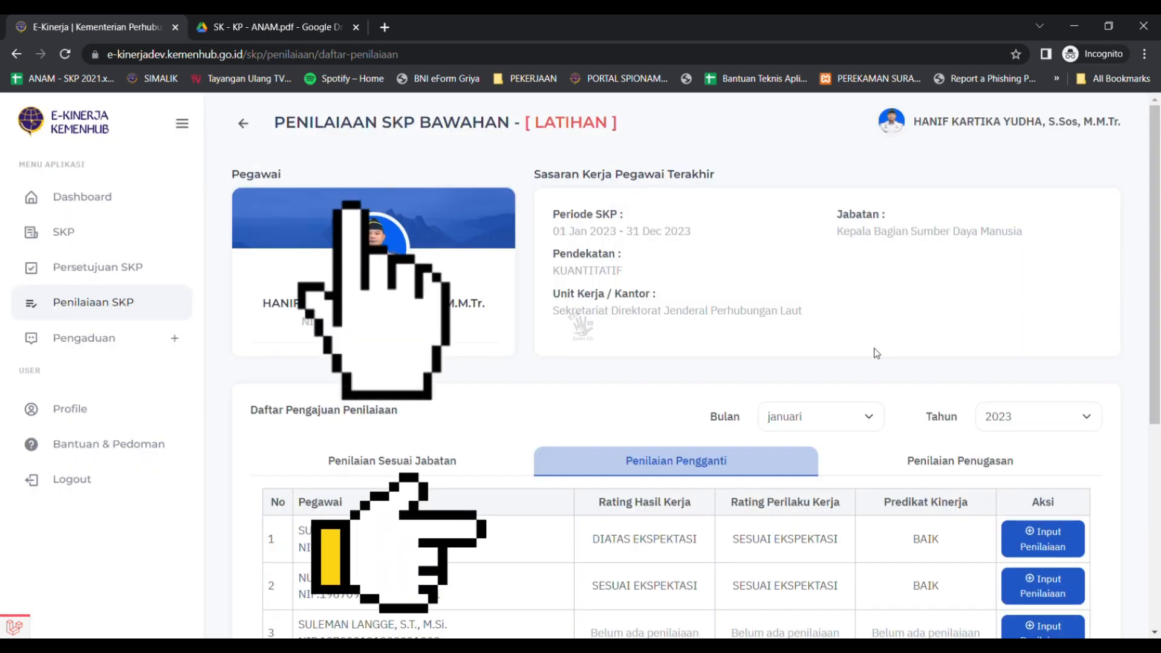
scroll(822, 481, down, 5)
scroll(822, 481, up, 5)
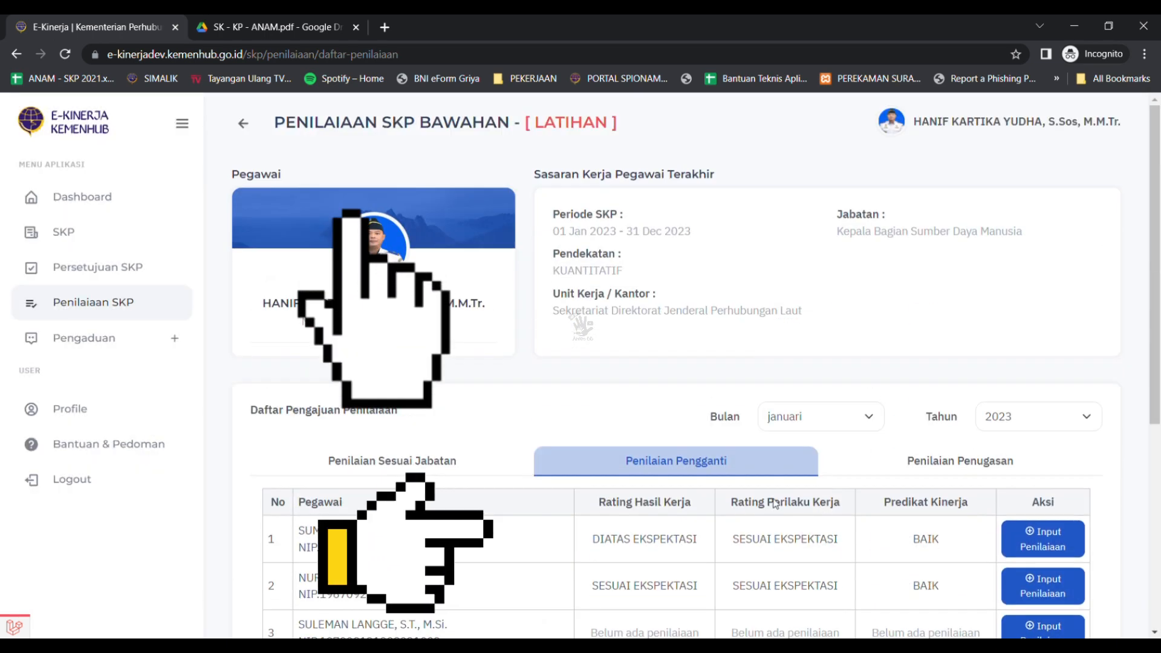
triple_click(396, 125)
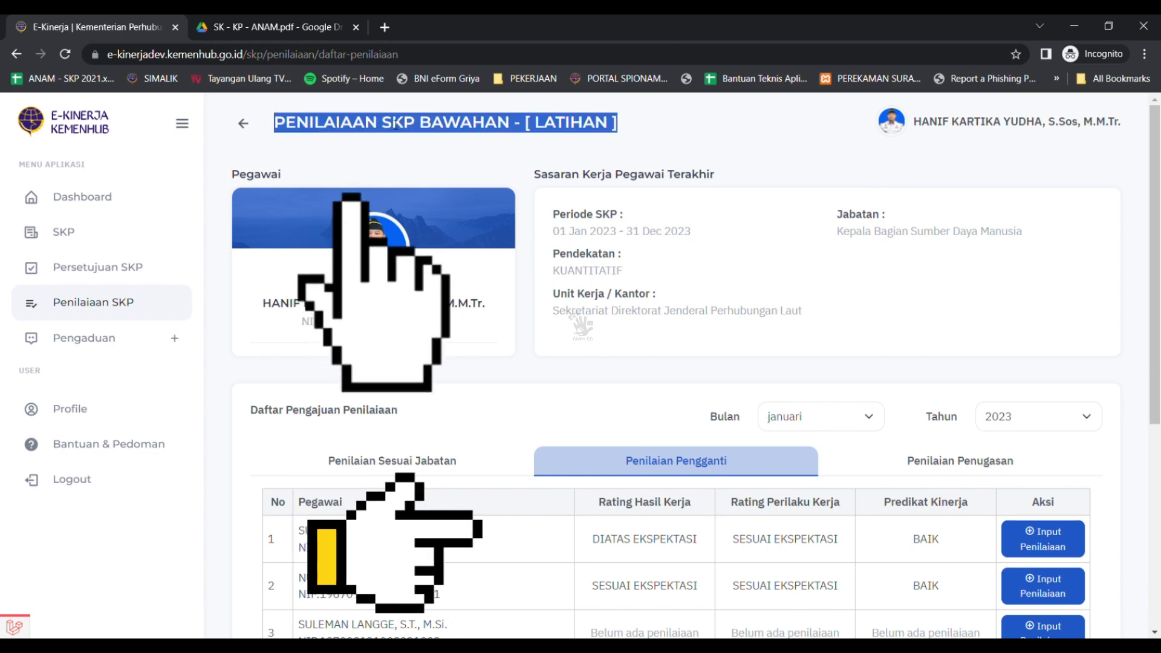